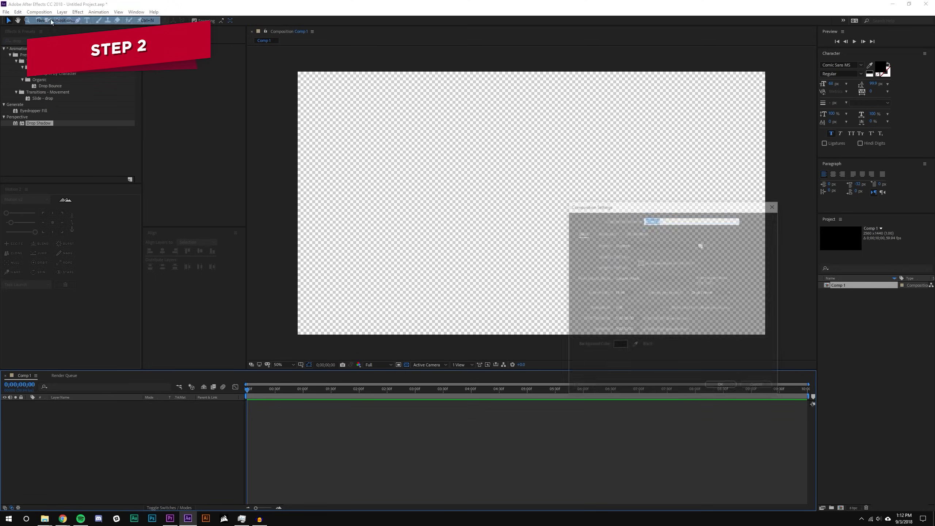
Create a new composition with a width and height of 200 px.
left_click(619, 256)
type("200")
key("Tab")
type("200")
left_click(735, 260)
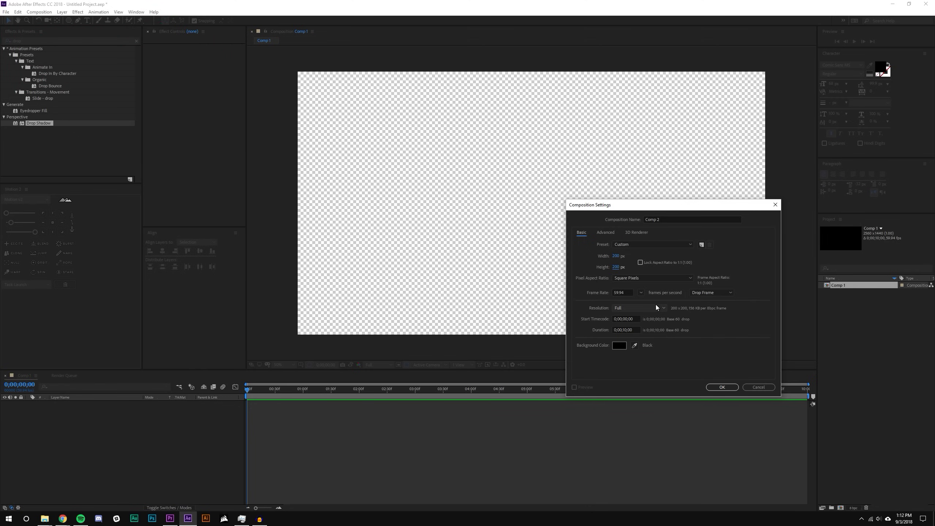
left_click(730, 388)
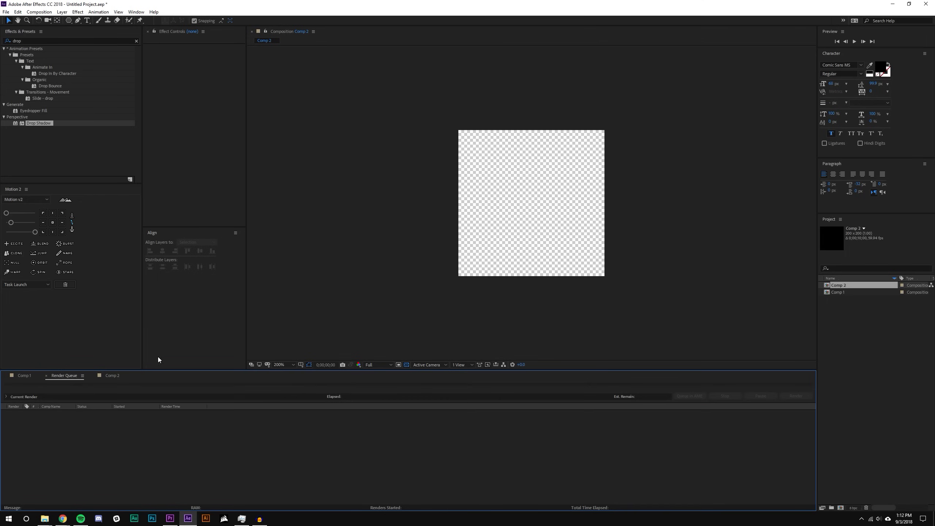
Reorder the Comp 1 timeline and rename that composition Main Comp 1.
left_click_drag(24, 377, 87, 375)
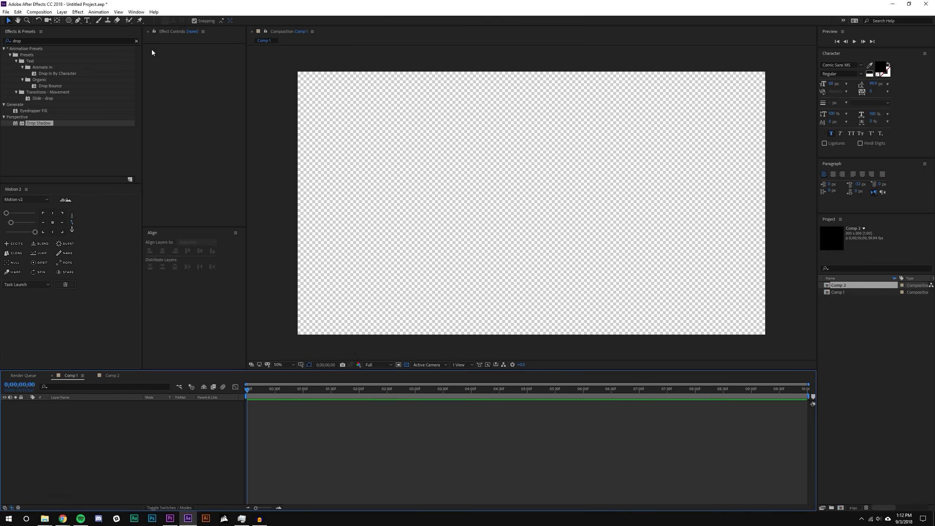
left_click(39, 12)
left_click(44, 32)
type("Main Comp")
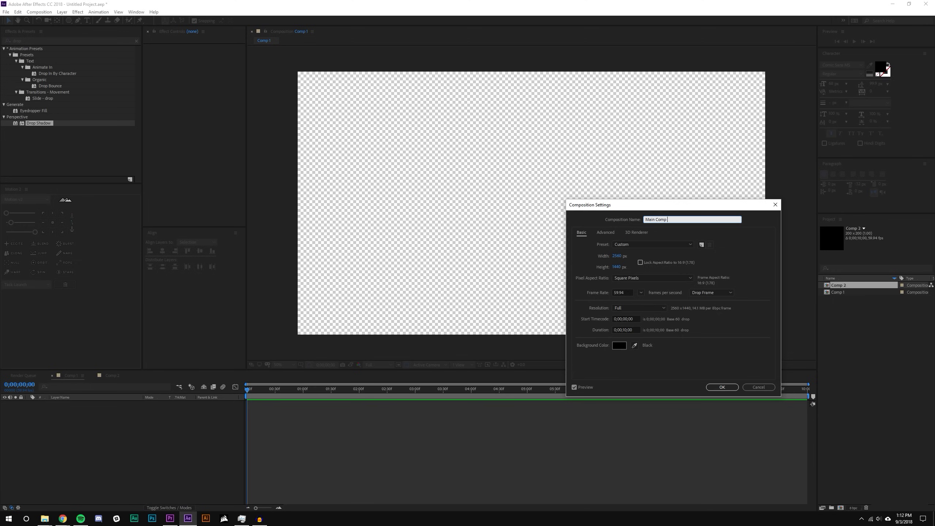
type(" 1")
left_click(722, 387)
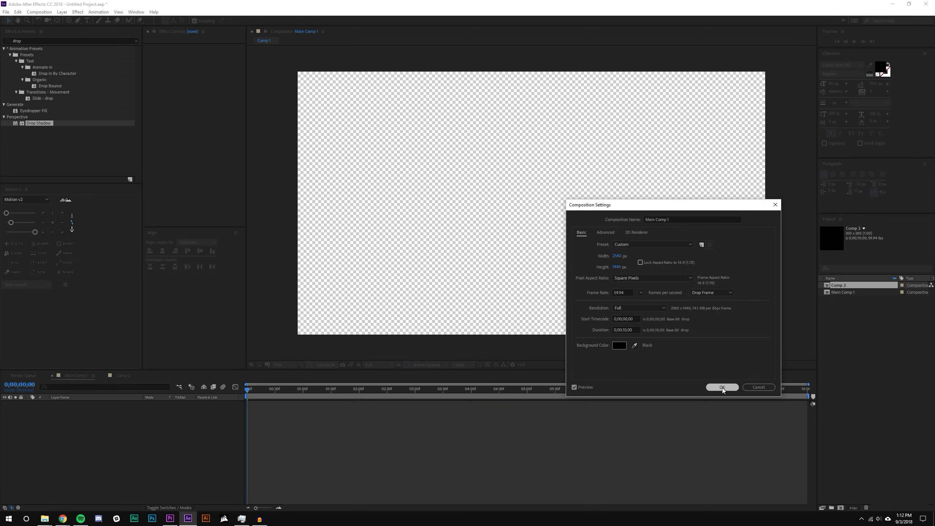
Rename the 200 x 200 px composition Comp 2 as Tile Comp 1.
left_click(123, 376)
left_click(39, 12)
left_click(59, 31)
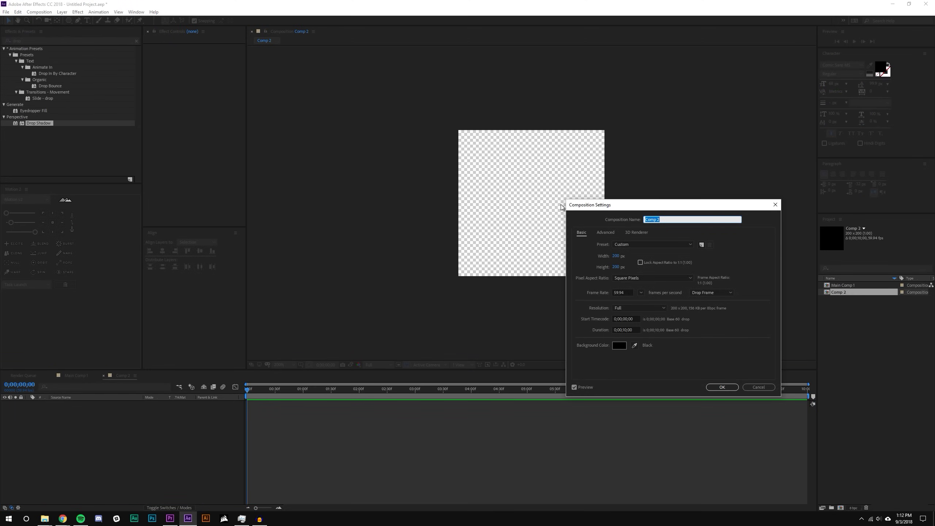
type("Tile Com")
left_click(721, 387)
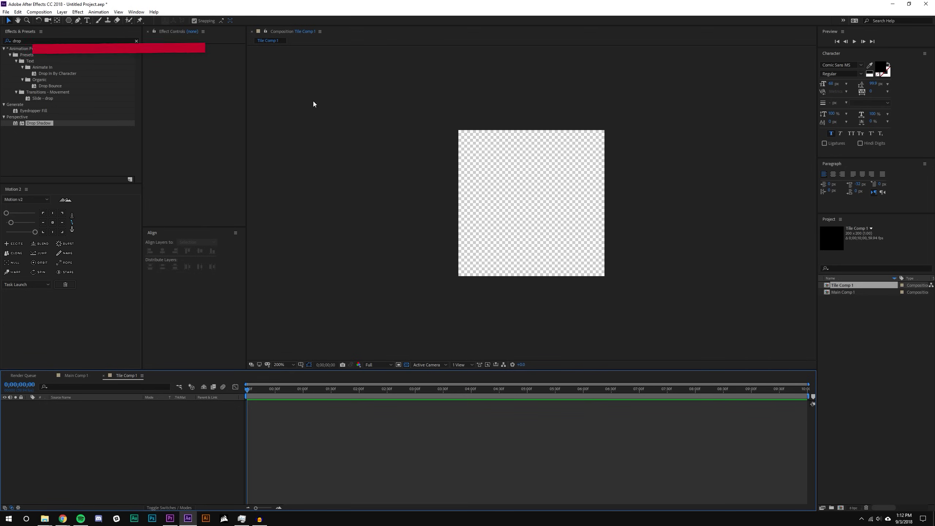
Draw a hexagon with a white outline and an outer radius of about 41 px in Tile Comp 1.
left_click(69, 21)
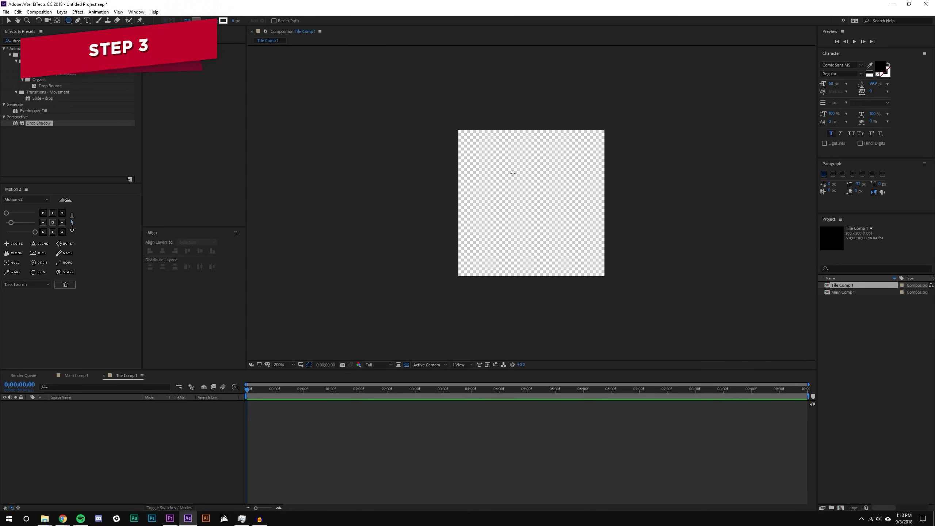
left_click_drag(516, 195, 538, 218)
left_click(8, 20)
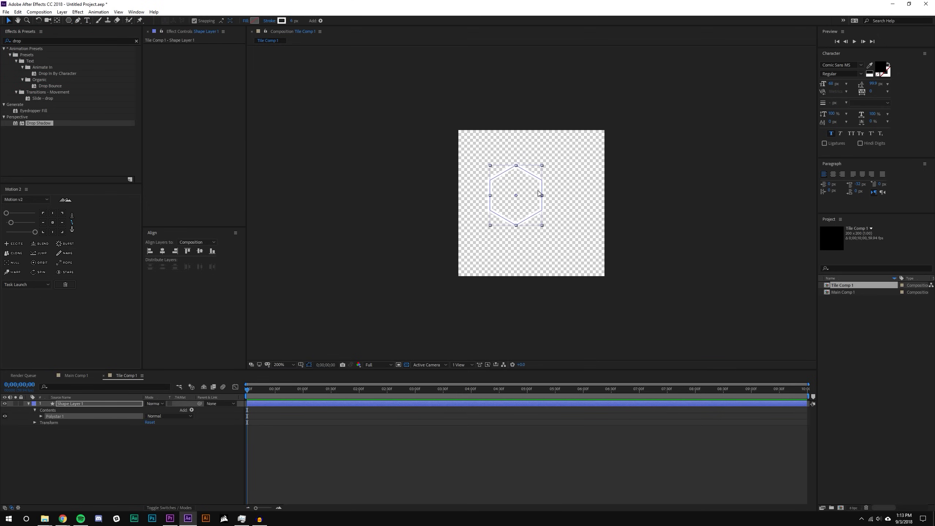
Centre the hexagon's shape layer in the composition by setting its position to 100, 100.
left_click(637, 186)
left_click(520, 202)
left_click_drag(520, 201, 535, 205)
left_click(539, 183)
key("p")
left_click(151, 409)
type("100")
key("Tab")
type("100")
key("Return")
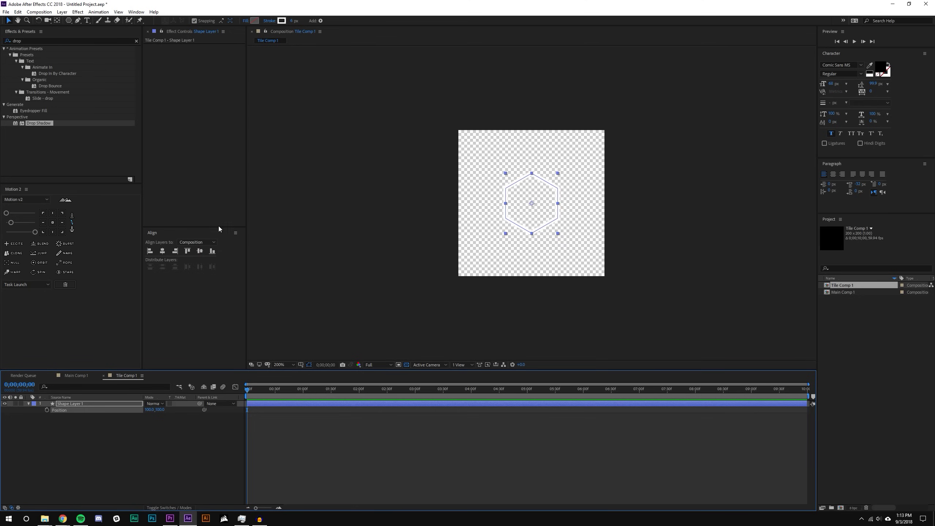
left_click(206, 255)
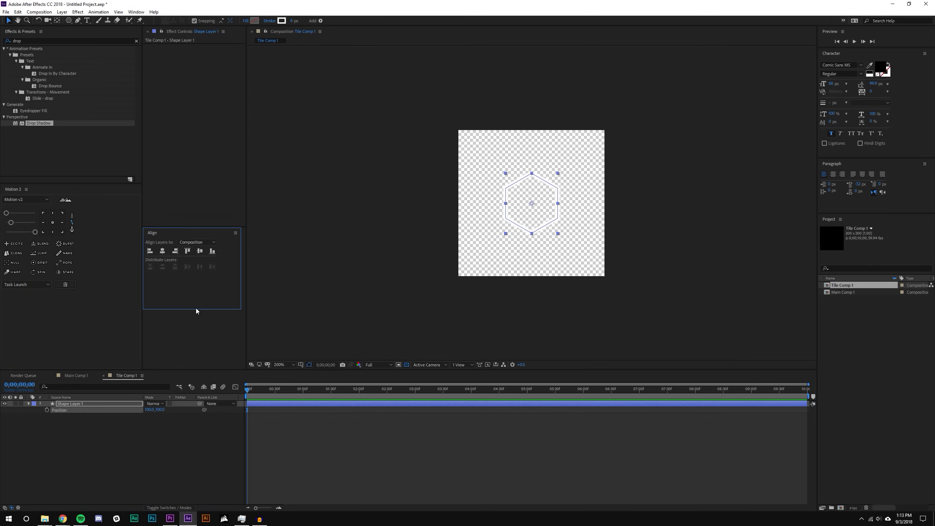
left_click_drag(195, 309, 196, 345)
left_click(137, 12)
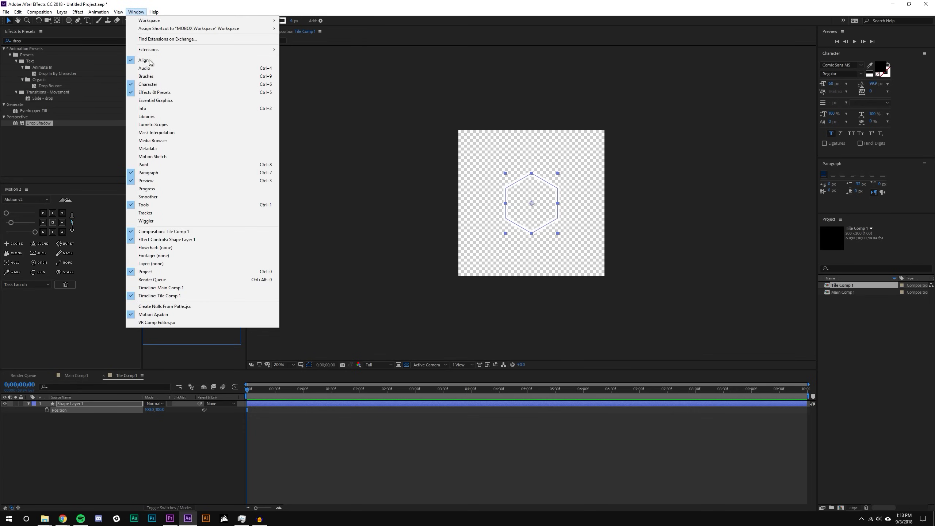
left_click(157, 486)
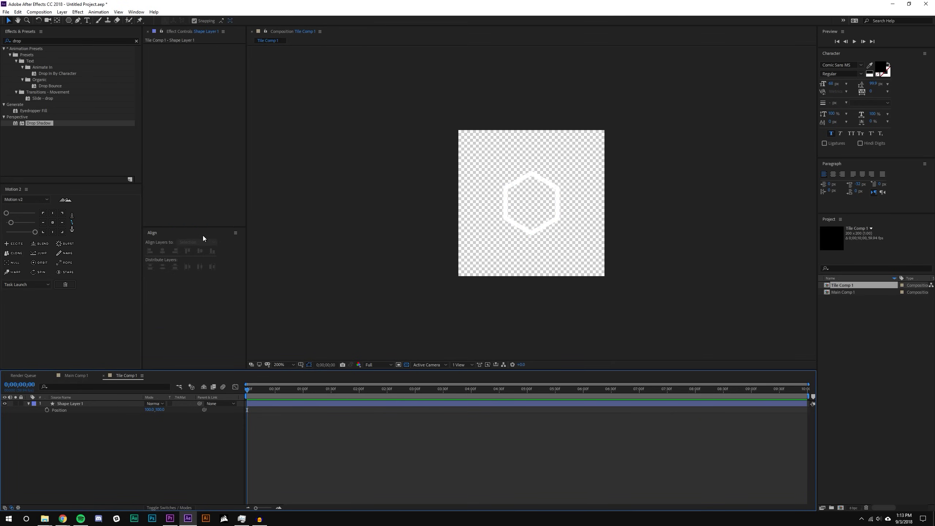
left_click(115, 404)
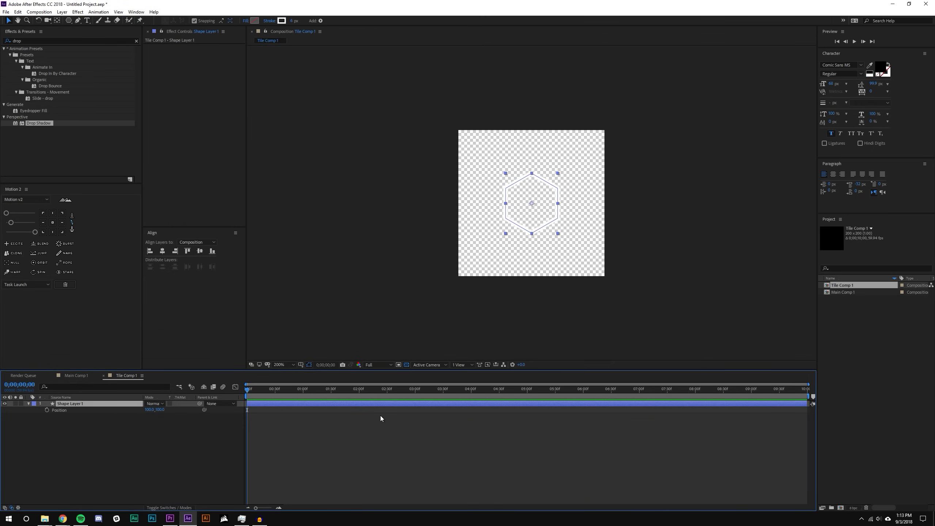
Turn off the transparency grid and enlarge the timeline area.
left_click(406, 365)
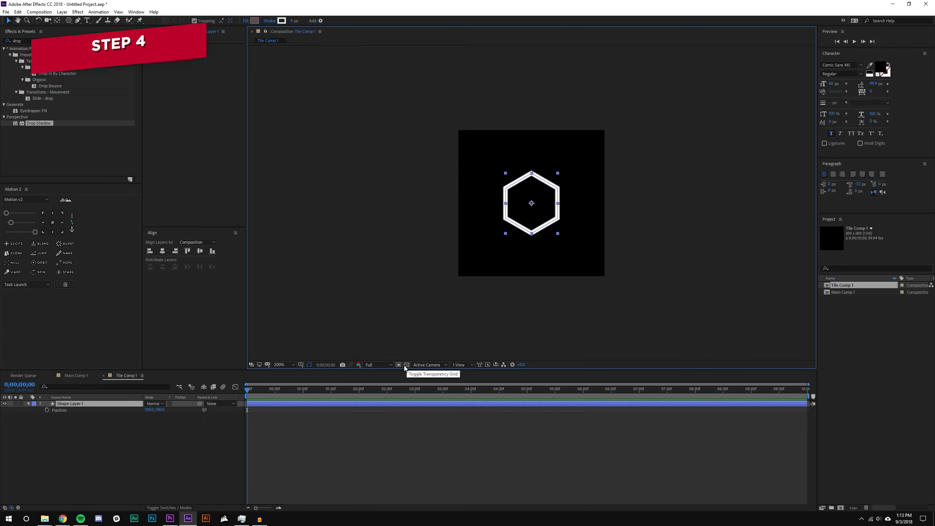
key("period")
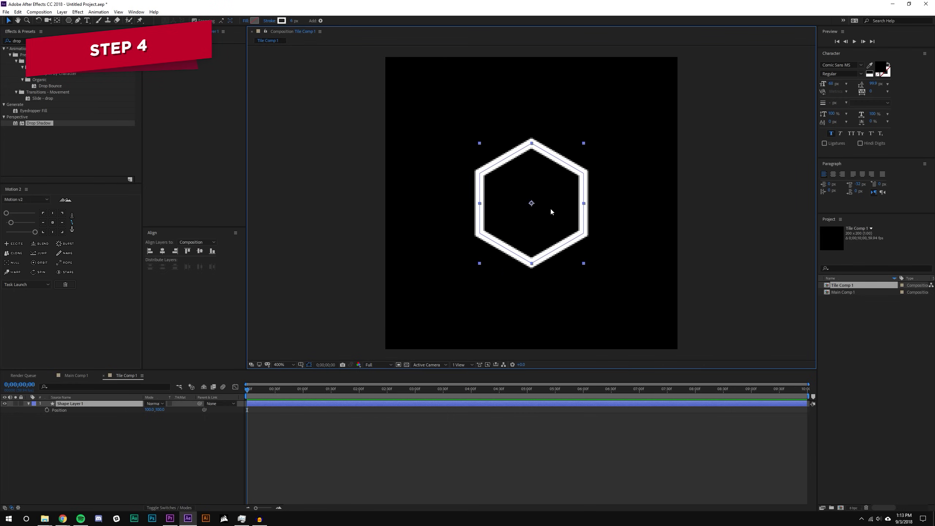
left_click(33, 403)
left_click(30, 404)
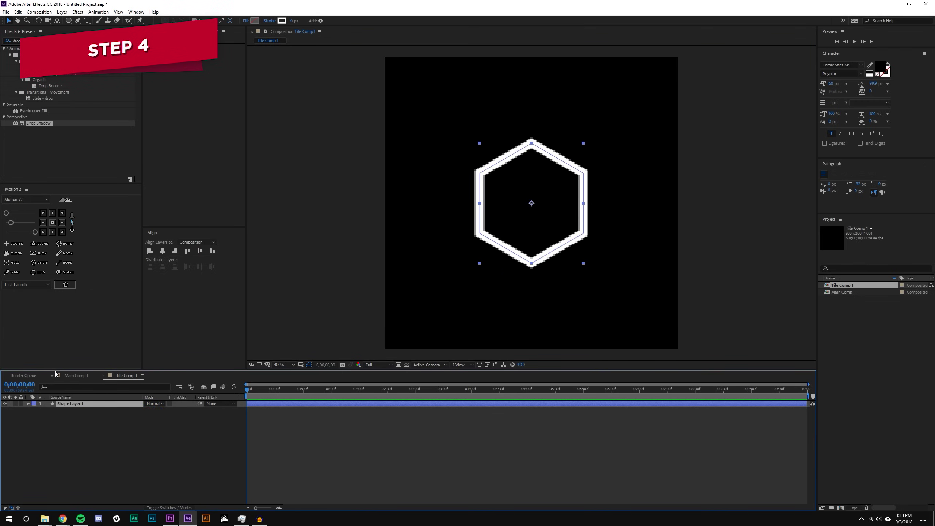
left_click_drag(55, 369, 56, 298)
Turn the hexagon into a triangle by setting the polystar path's number of points to 3.
left_click(28, 331)
left_click(35, 344)
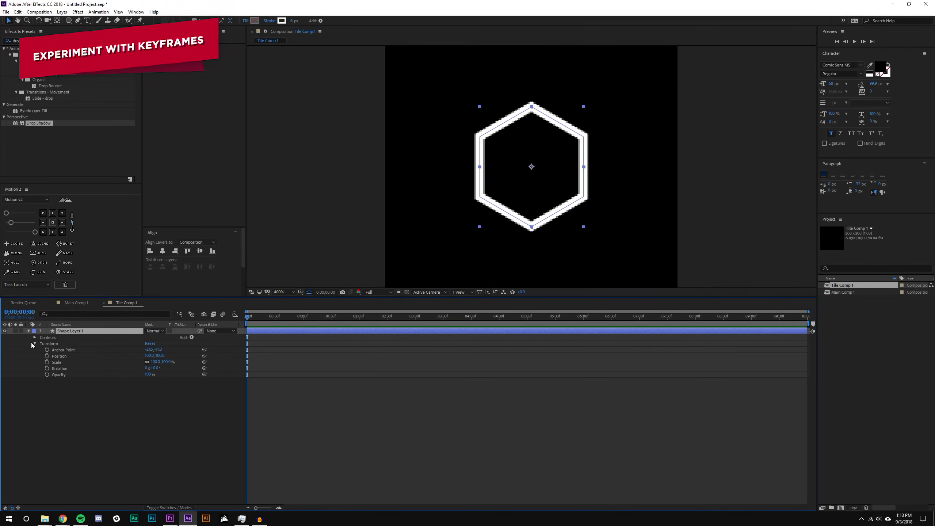
left_click(35, 344)
left_click(35, 337)
left_click(41, 344)
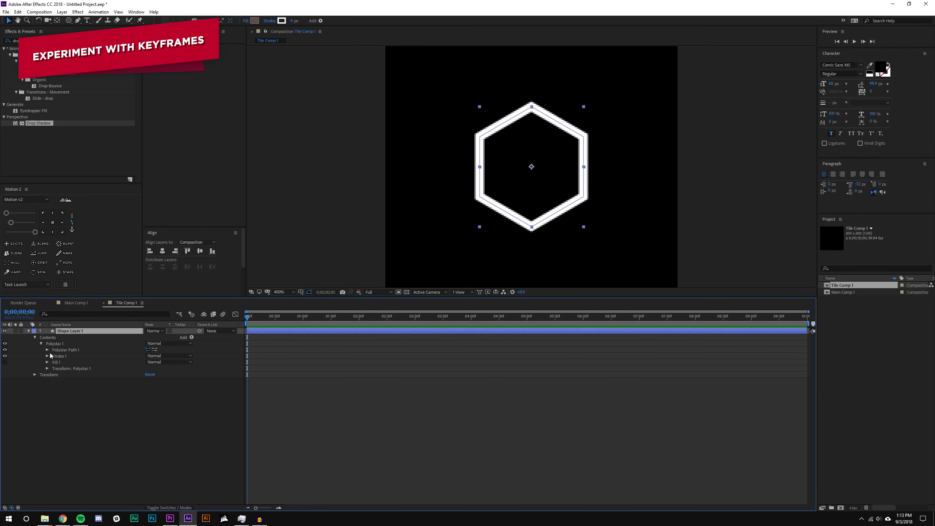
left_click(48, 350)
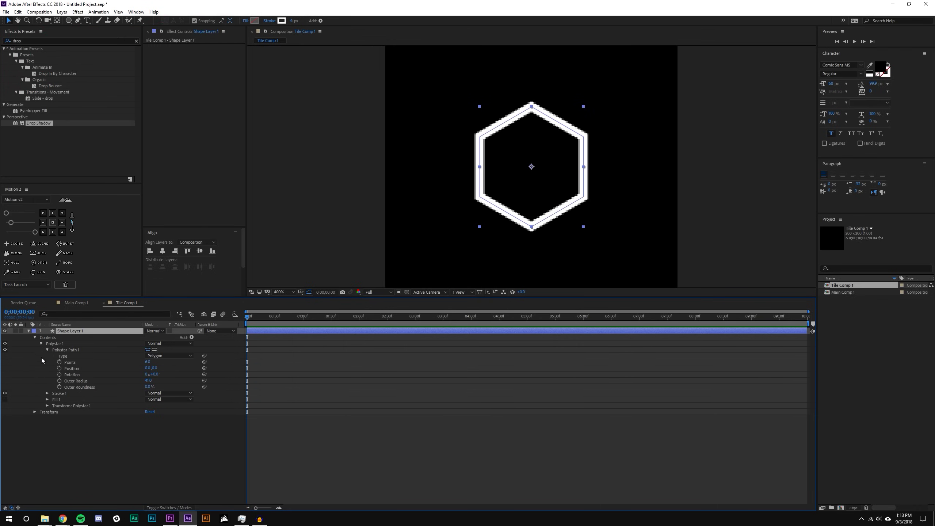
left_click(148, 362)
type("3")
key("Return")
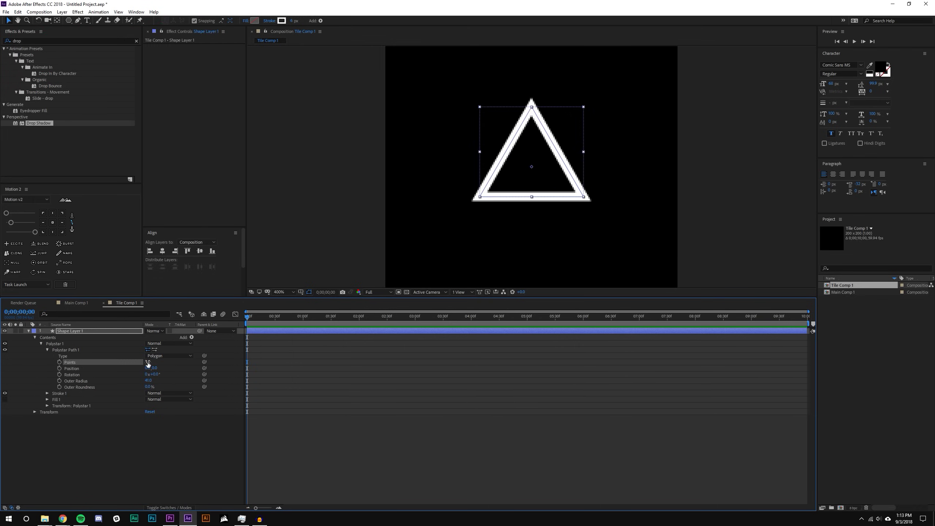
left_click(212, 373)
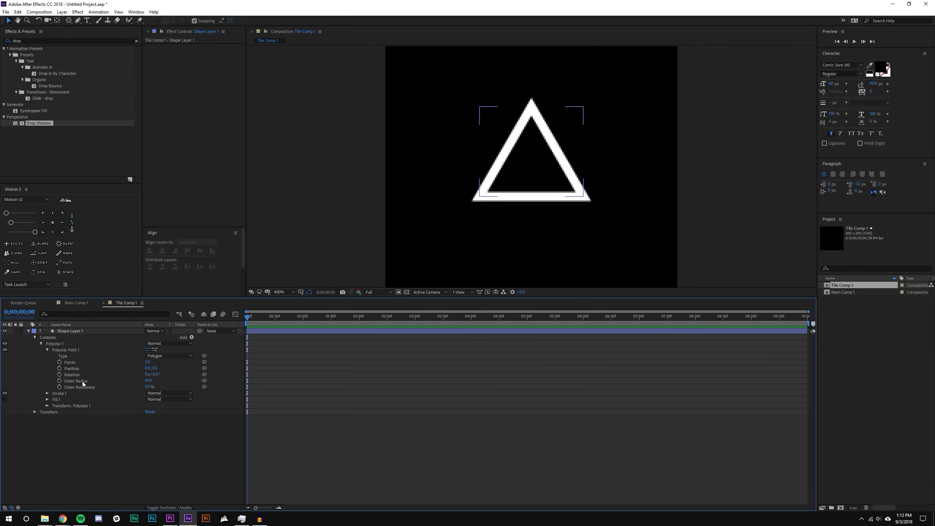
Start keyframing the shape layer's scale and rotation at the beginning of the timeline and show both properties.
left_click_drag(286, 322, 242, 317)
left_click(72, 331)
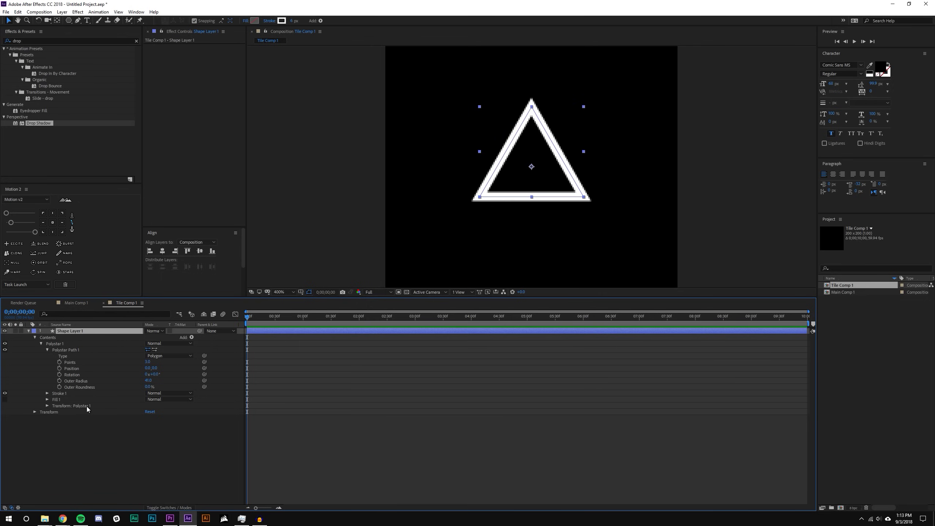
key("s")
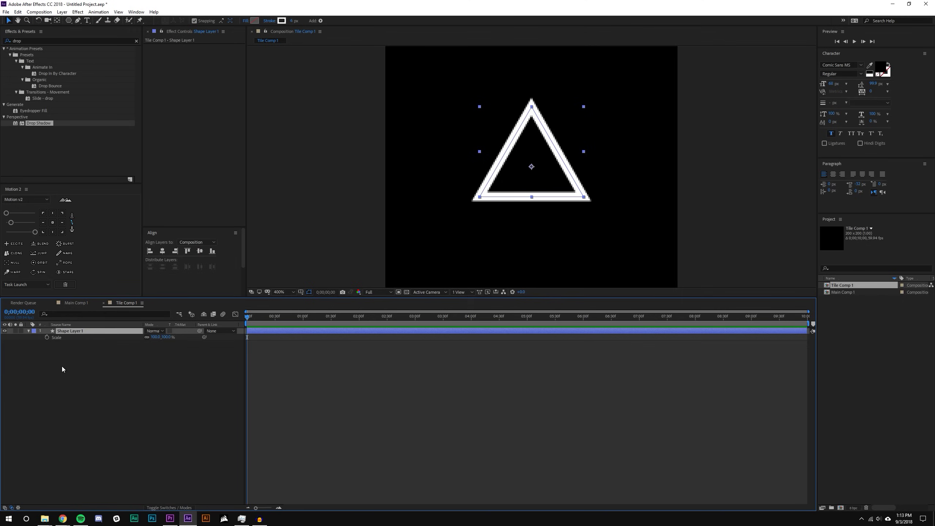
left_click(47, 337)
key("r")
left_click(46, 337)
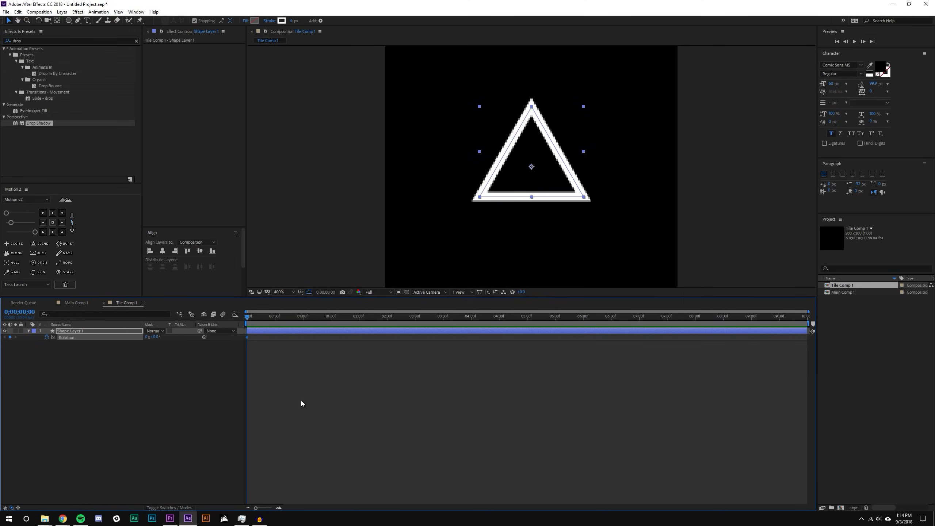
key("shift+s")
left_click(393, 358)
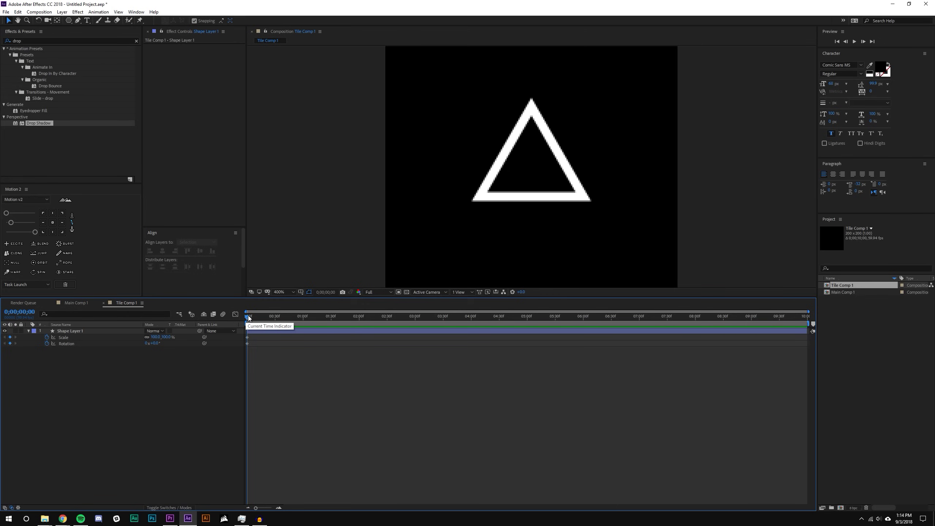
Add matching scale and rotation keyframes at the last frame, 0;00;09;59.
left_click_drag(250, 318, 819, 303)
left_click_drag(223, 358, 240, 333)
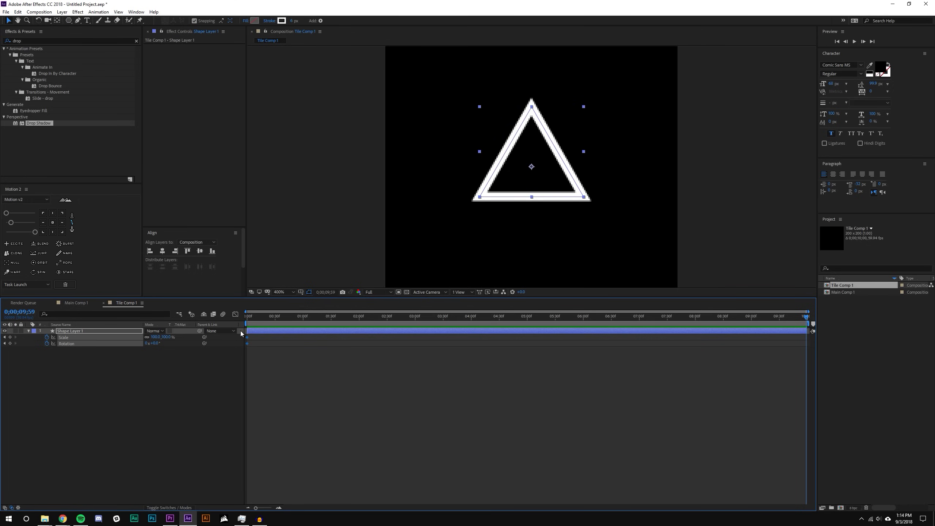
left_click(532, 421)
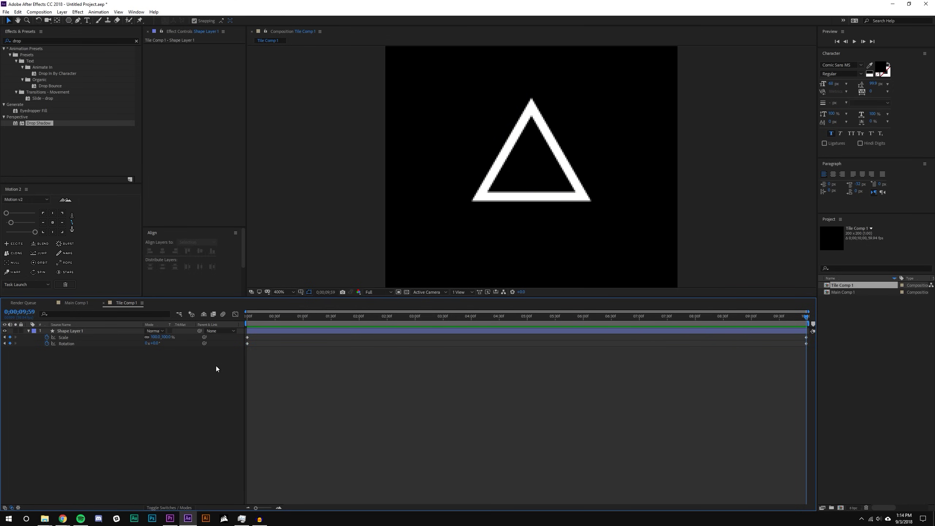
Set the rotation at the last frame to one full revolution and preview the spinning triangle.
left_click(147, 343)
left_click(402, 375)
key("space")
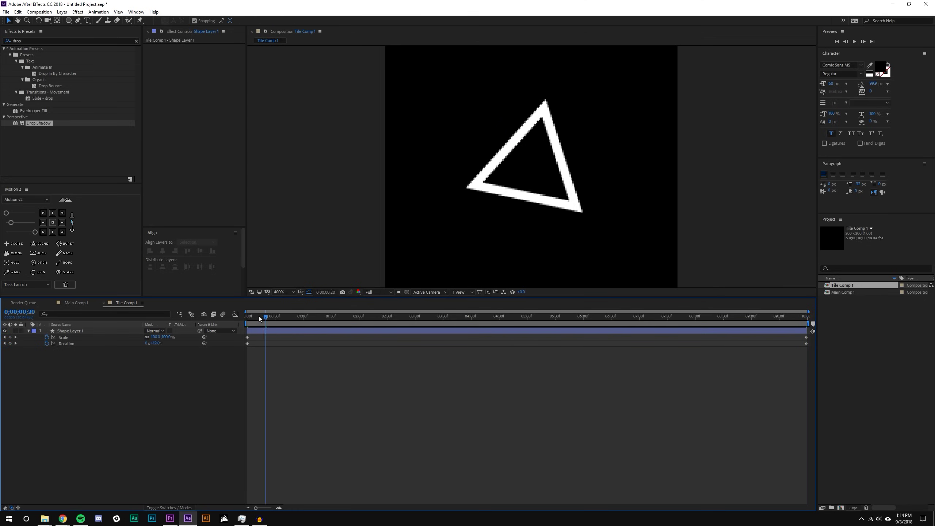
left_click(546, 174)
left_click(568, 186)
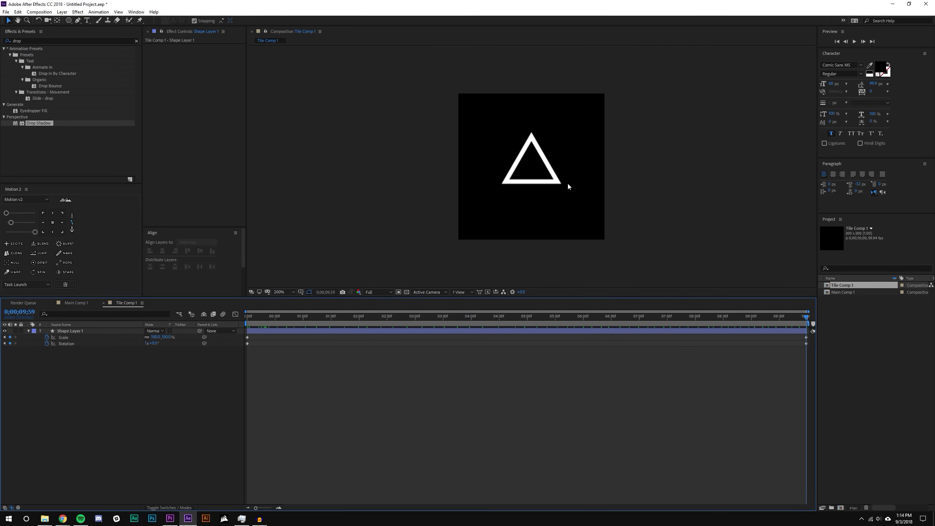
Add two intermediate scale keyframes, the first enlarging the triangle and the second shrinking it to 81%.
left_click(359, 317)
left_click(316, 331)
left_click_drag(167, 337, 202, 337)
left_click_drag(409, 316, 500, 323)
left_click_drag(167, 337, 135, 338)
Move the two intermediate scale keyframes to about 3;15 and 8;30 on the timeline.
left_click_drag(693, 322, 698, 324)
left_click_drag(529, 361, 431, 342)
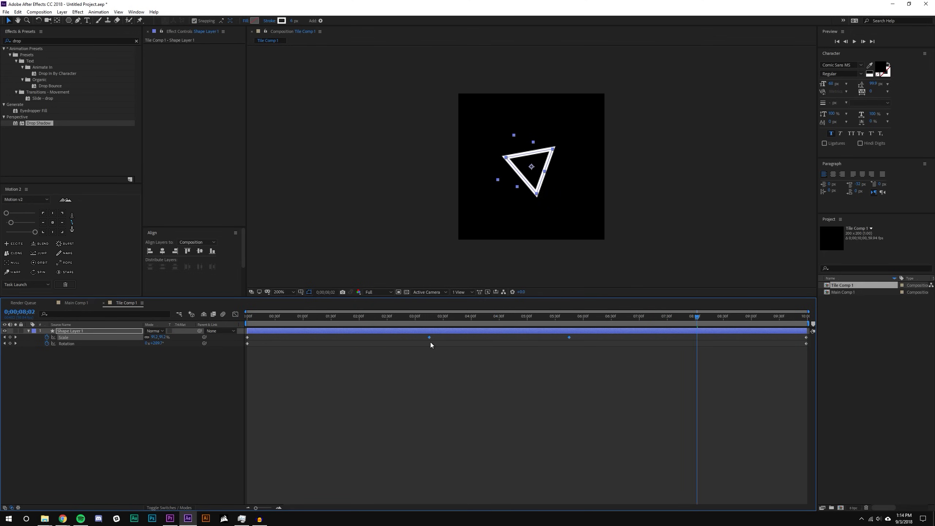
left_click(575, 338)
left_click_drag(570, 337, 724, 342)
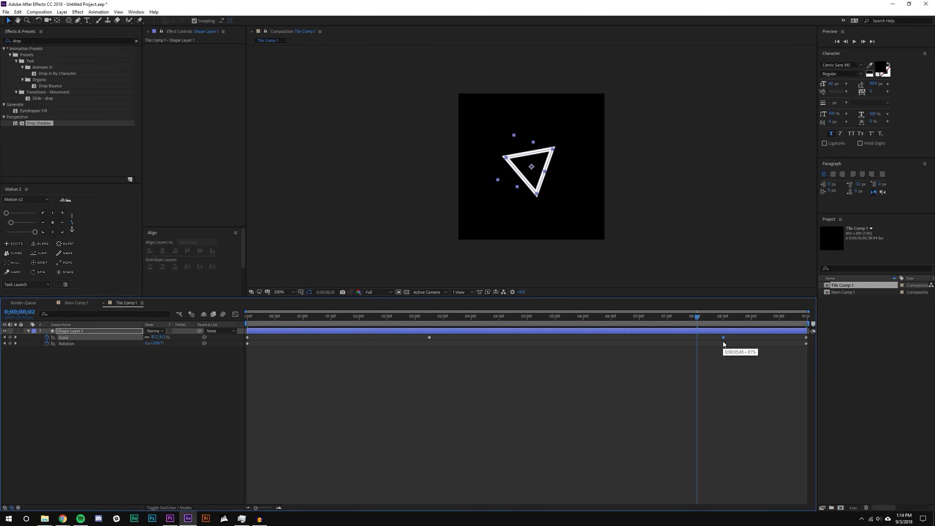
Play back the triangle's scale and rotation animation and slightly reduce the timeline area's height.
left_click(674, 349)
key("space")
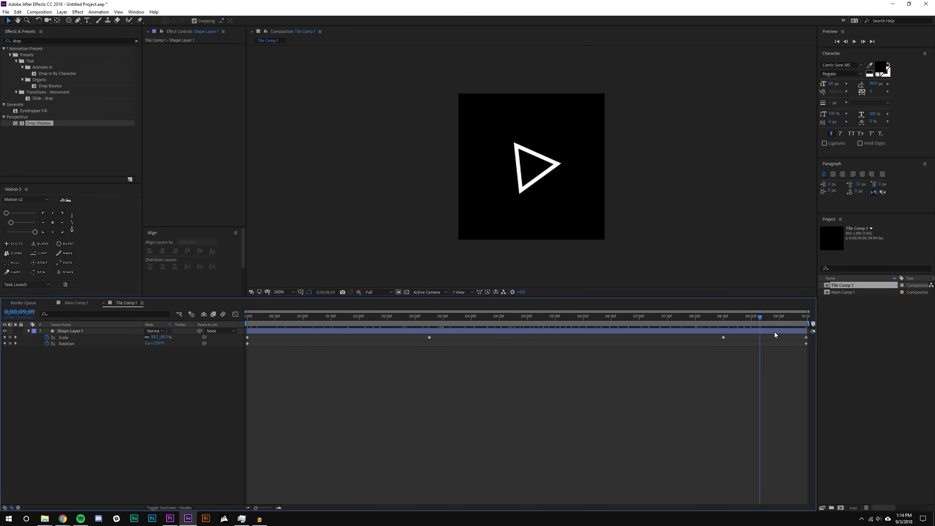
left_click(855, 41)
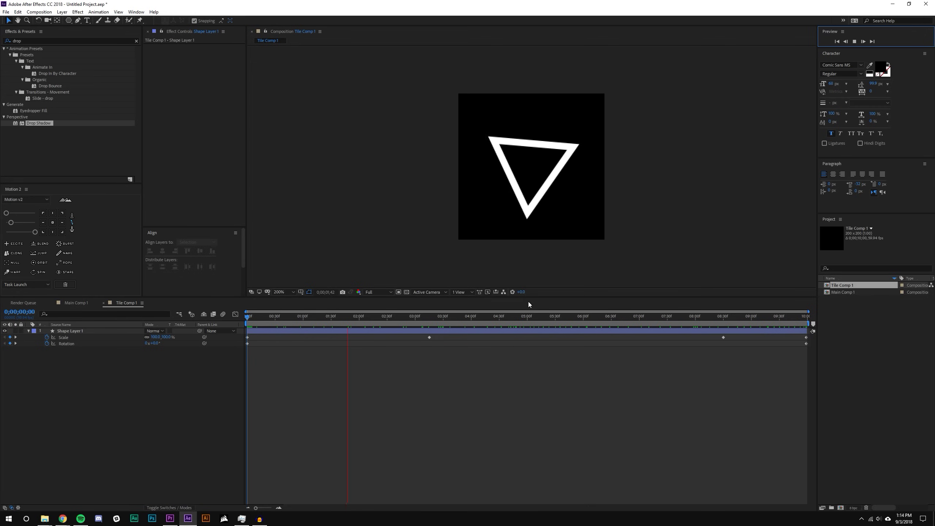
left_click_drag(529, 298, 532, 327)
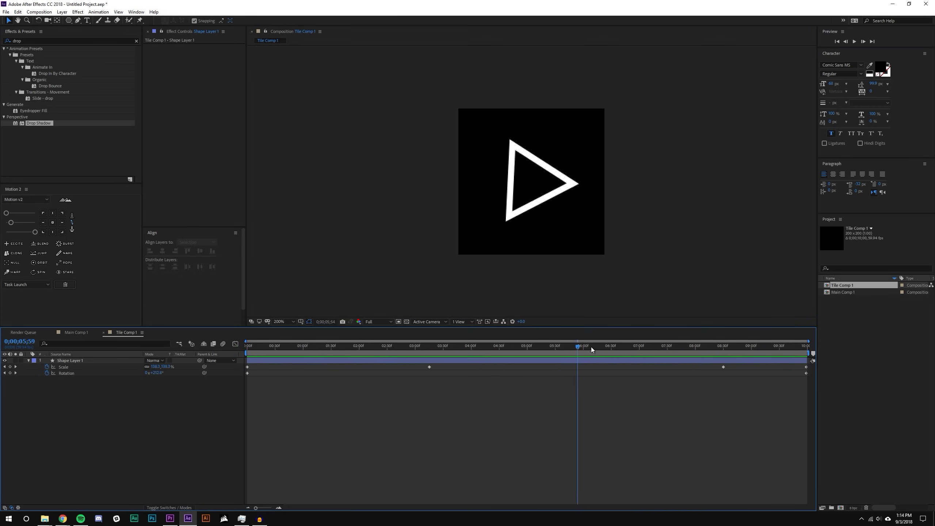
Stop the preview and apply Motion 2 easing to the two intermediate scale keyframes.
key("space")
left_click_drag(729, 389, 402, 365)
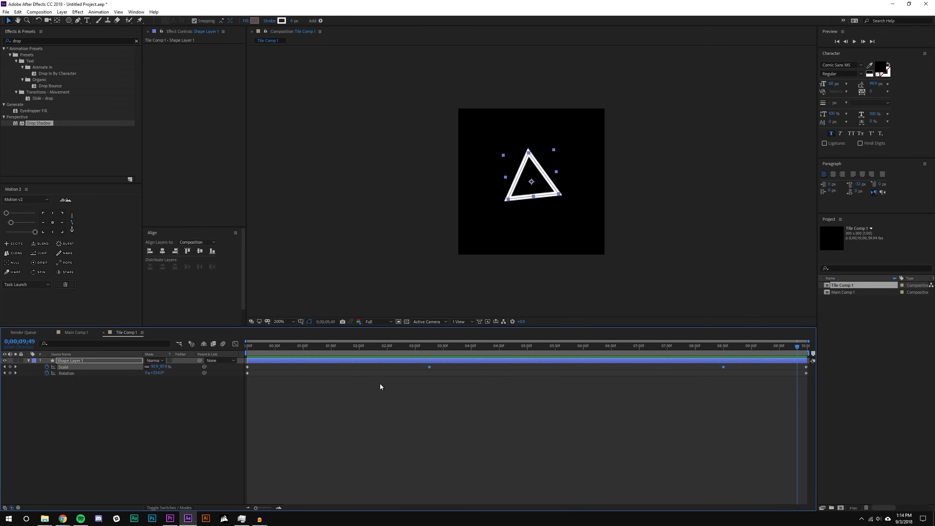
left_click(401, 430)
left_click_drag(751, 397, 388, 361)
left_click(11, 223)
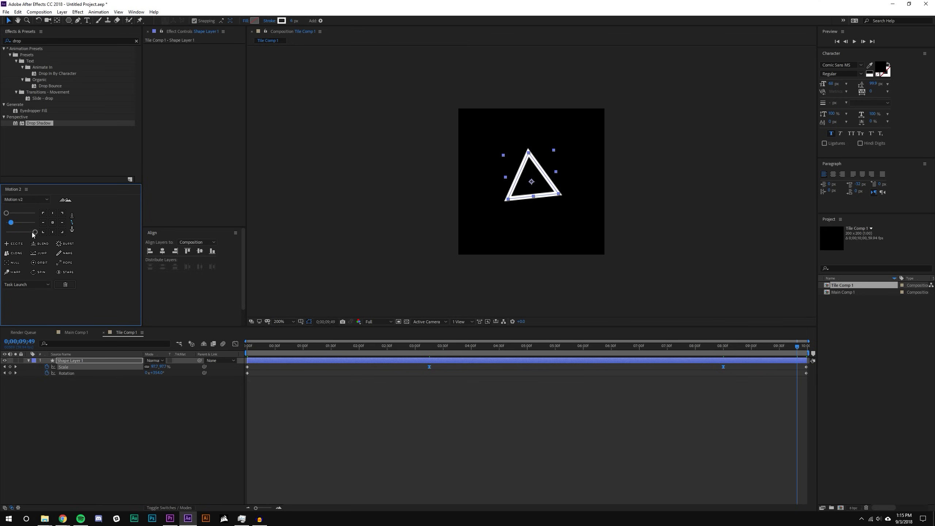
Open the scale speed graph, tighten the influence handles of the first intermediate keyframe and lengthen the incoming handle of the second.
left_click(236, 344)
left_click(550, 412)
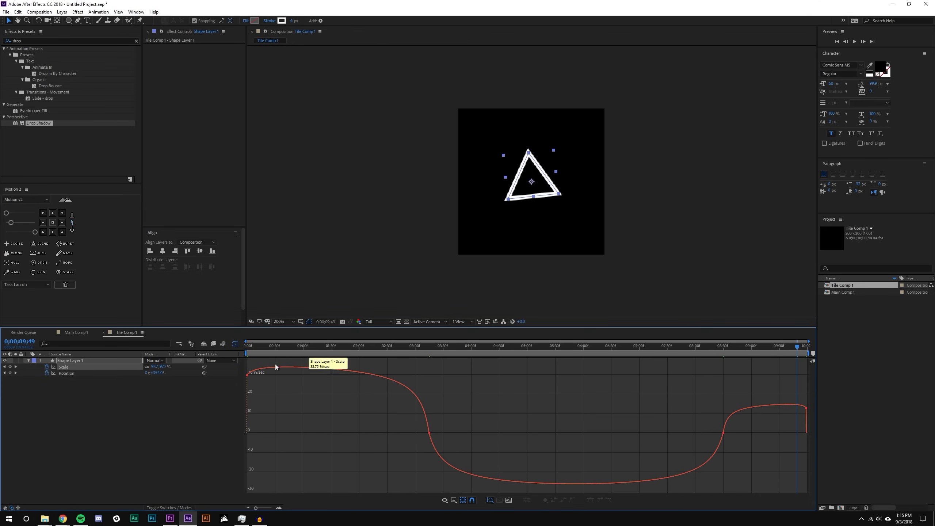
left_click(74, 373)
left_click(72, 368)
double_click(429, 432)
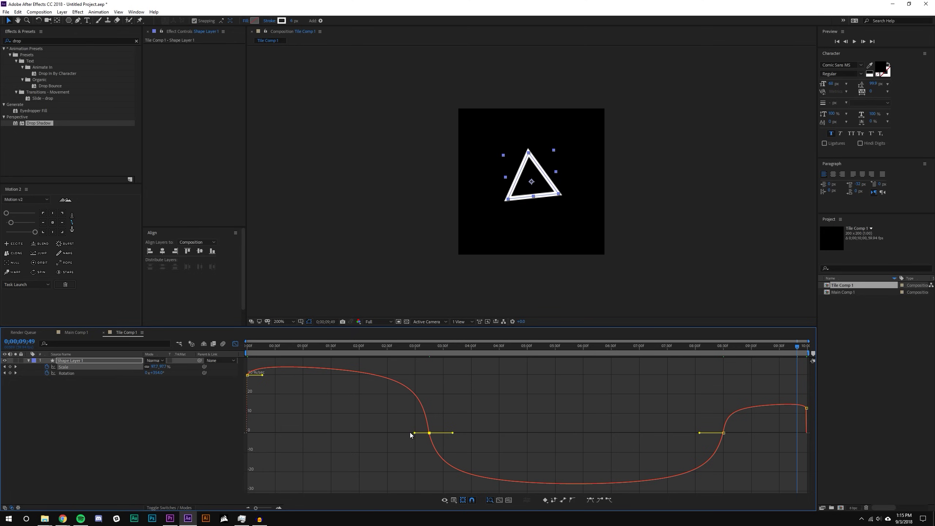
left_click_drag(415, 434, 444, 433)
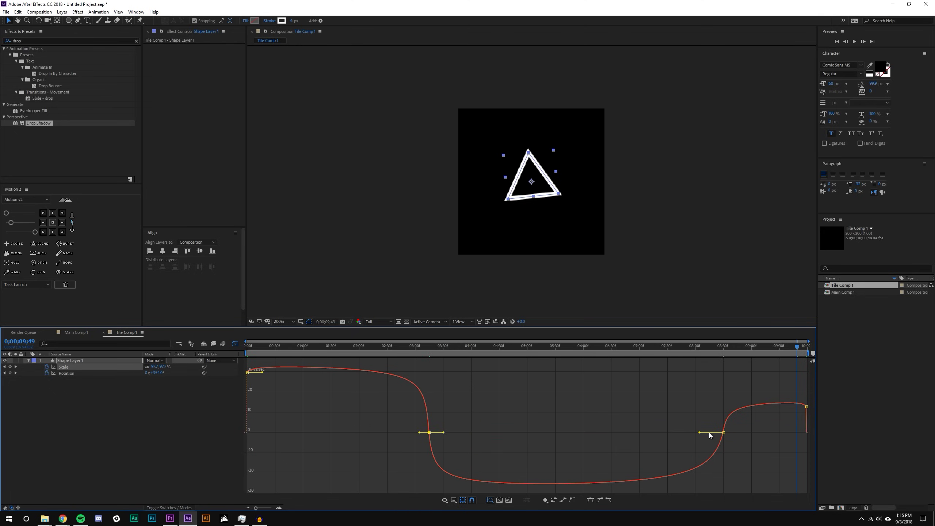
left_click_drag(700, 433, 675, 433)
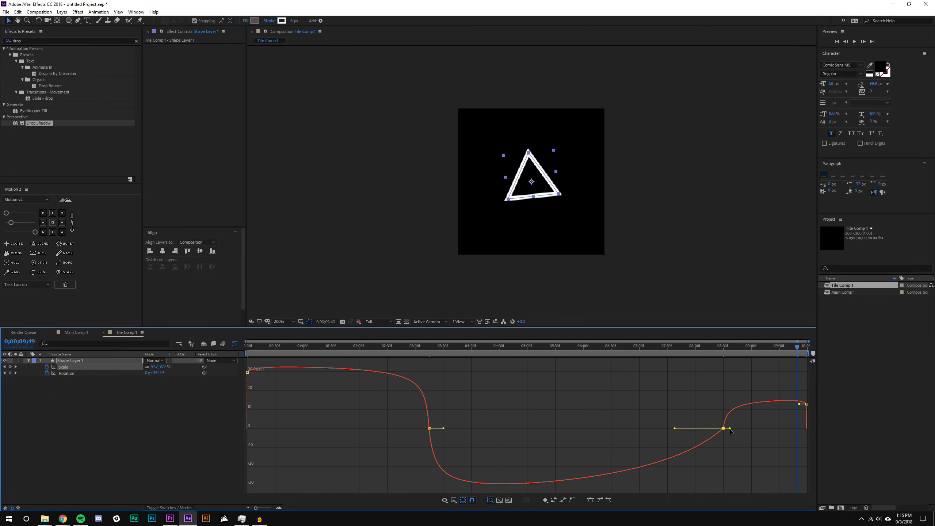
Scrub the timeline and play the eased triangle animation from the first frame.
left_click(468, 373)
left_click_drag(457, 345, 393, 346)
key("Home")
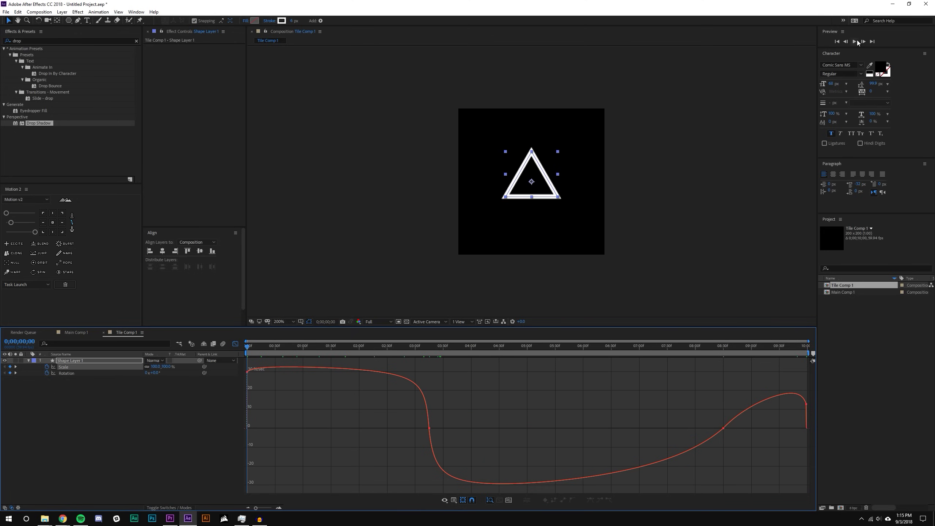
left_click(854, 42)
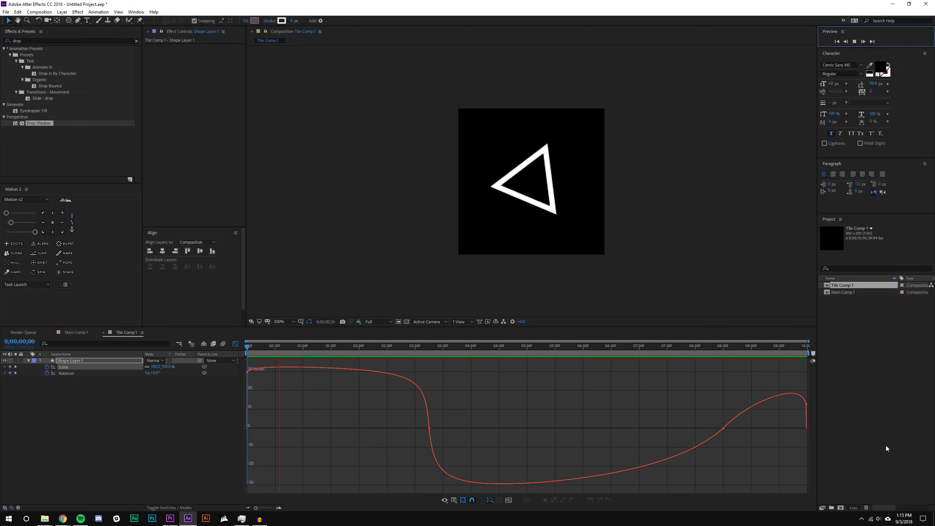
Lengthen the outgoing speed handle of the first scale keyframe, scrub through the motion and close the graph view.
left_click(397, 366)
left_click_drag(245, 374, 328, 379)
key("space")
left_click_drag(273, 349, 418, 352)
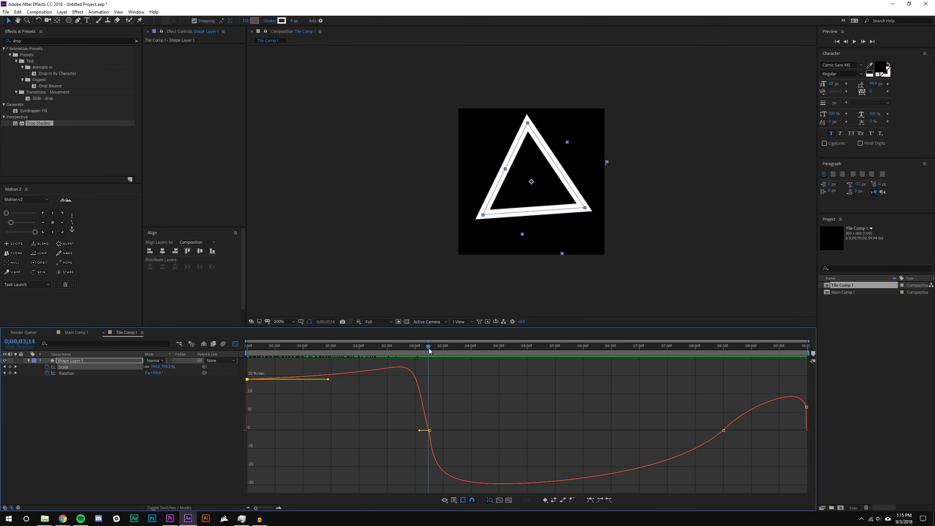
left_click(235, 344)
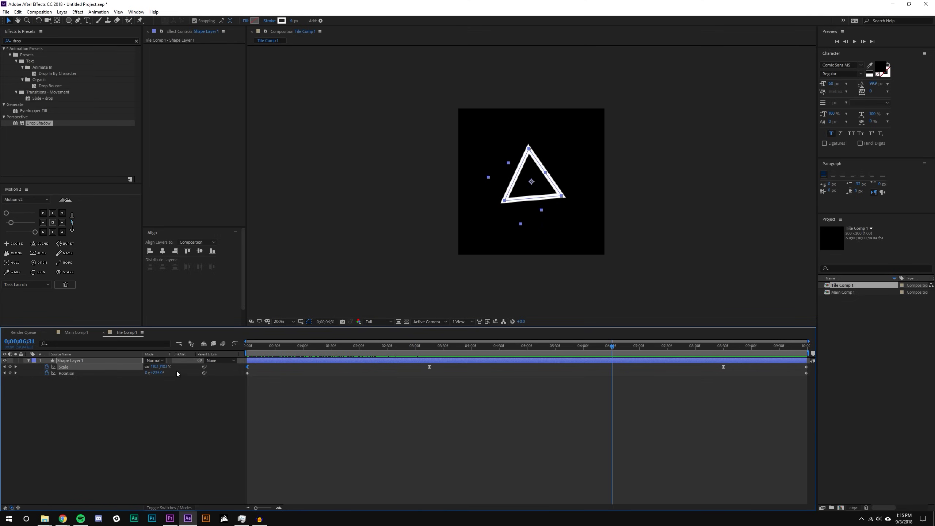
Lengthen the outgoing speed handle of the first intermediate scale keyframe, fine-tune the second one's and scrub through the animation in the layer view.
left_click(236, 344)
left_click(429, 430)
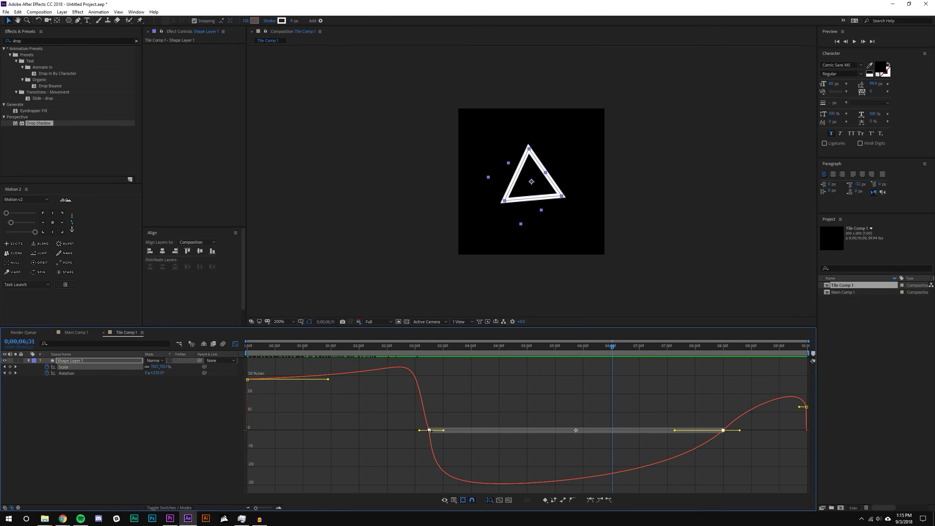
left_click_drag(443, 432, 455, 431)
left_click(724, 465)
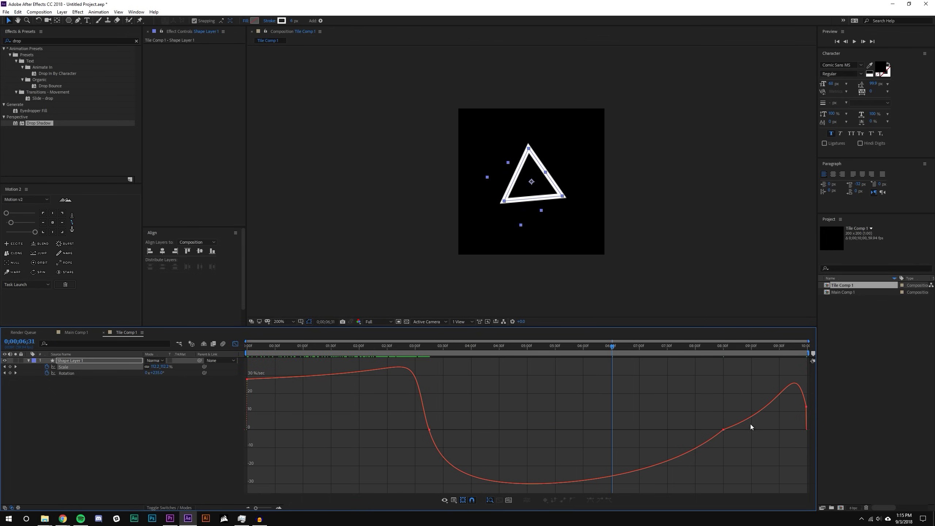
left_click(738, 425)
left_click_drag(750, 430, 740, 430)
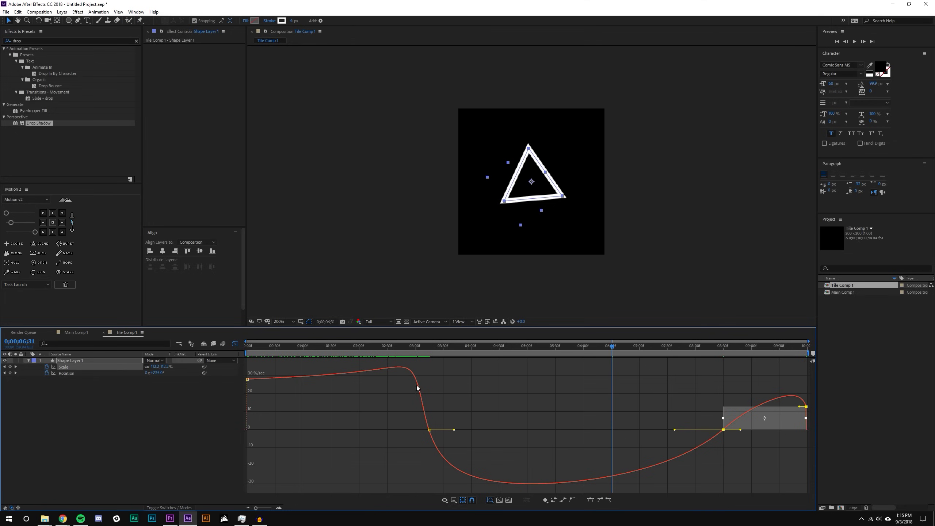
left_click(235, 344)
left_click(362, 430)
left_click_drag(356, 346, 696, 351)
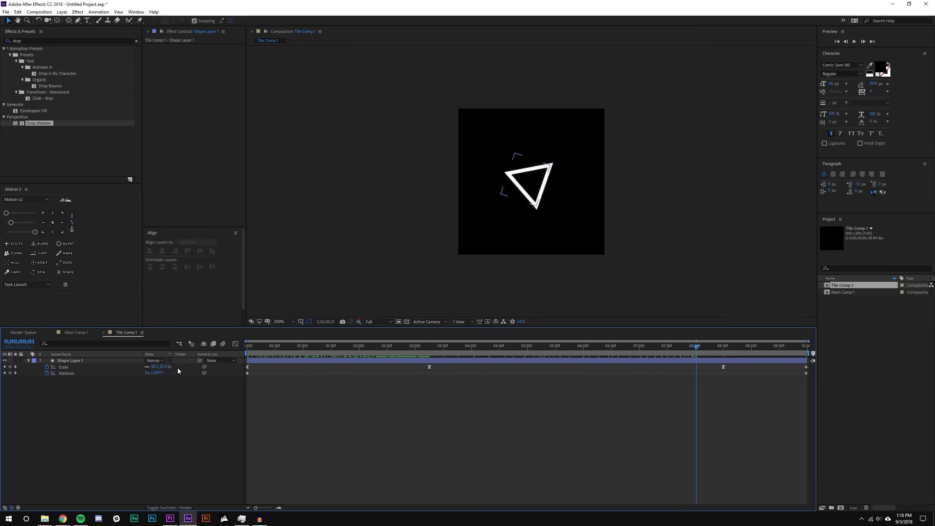
Place Tile Comp 1 at the centre of Main Comp 1 and turn off the transparency grid in an enlarged viewer.
left_click(73, 331)
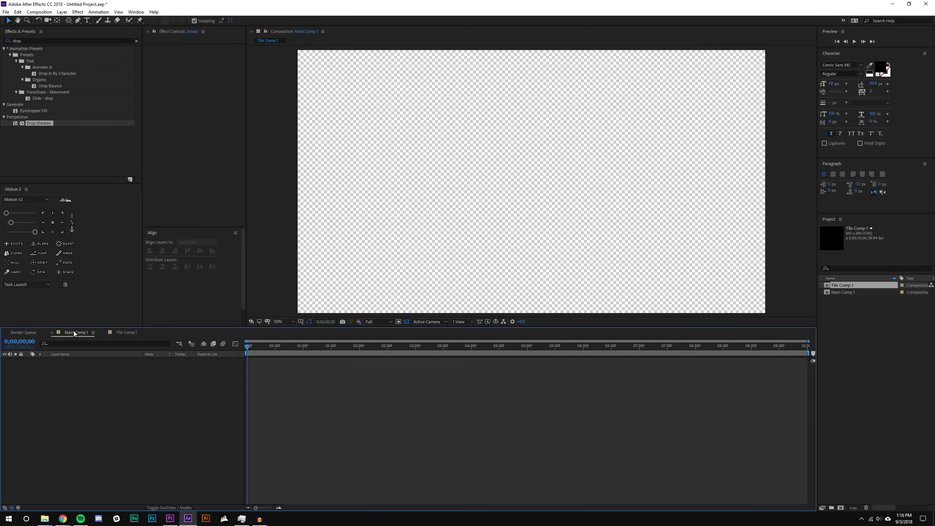
left_click_drag(377, 327, 376, 362)
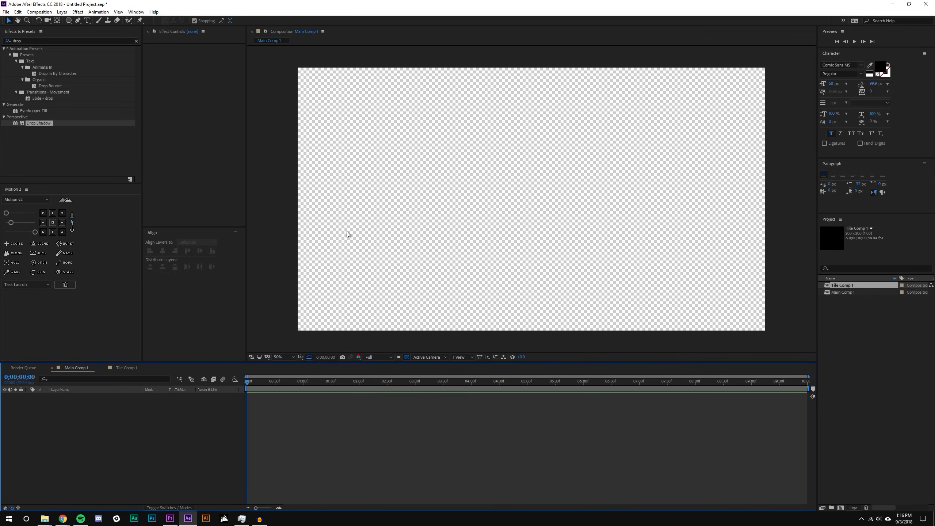
left_click(877, 330)
left_click_drag(846, 289, 530, 202)
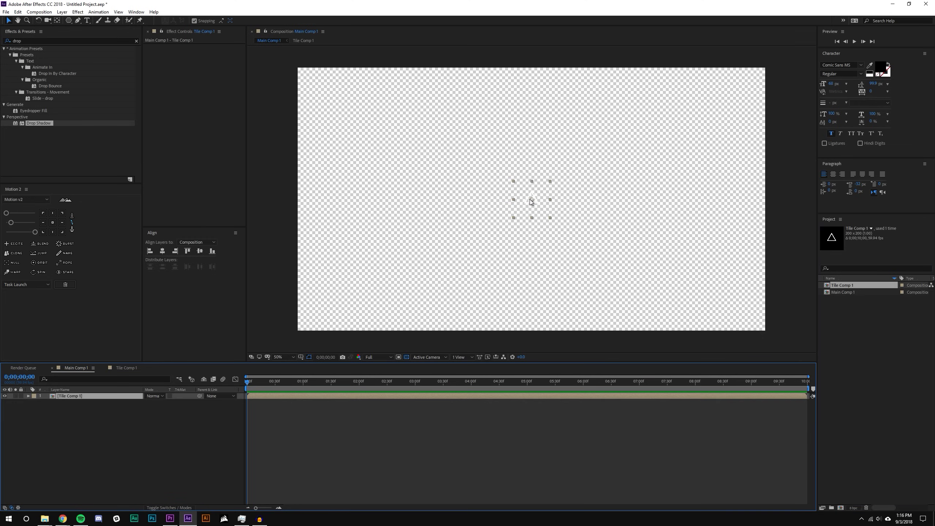
left_click(539, 438)
left_click(407, 357)
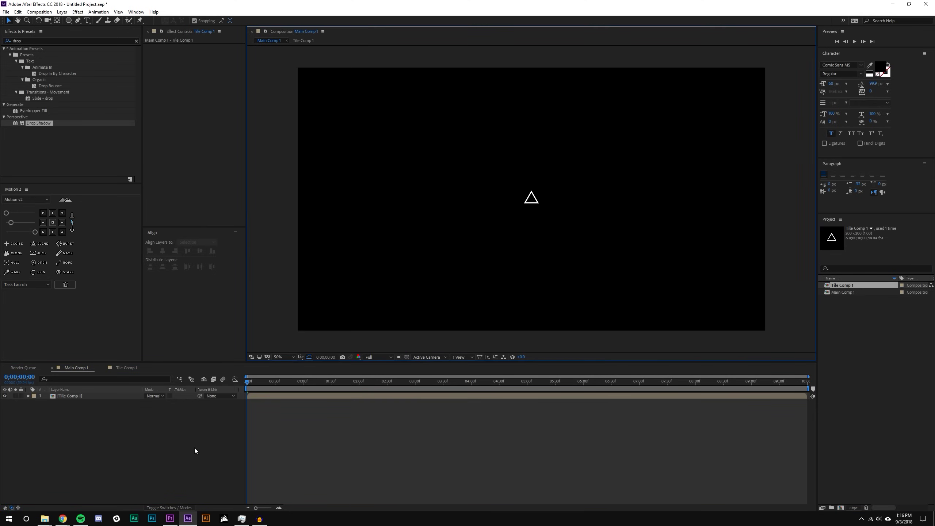
Search the effects for "rep" and apply CC RepeTile to the Tile Comp 1 layer.
left_click(46, 41)
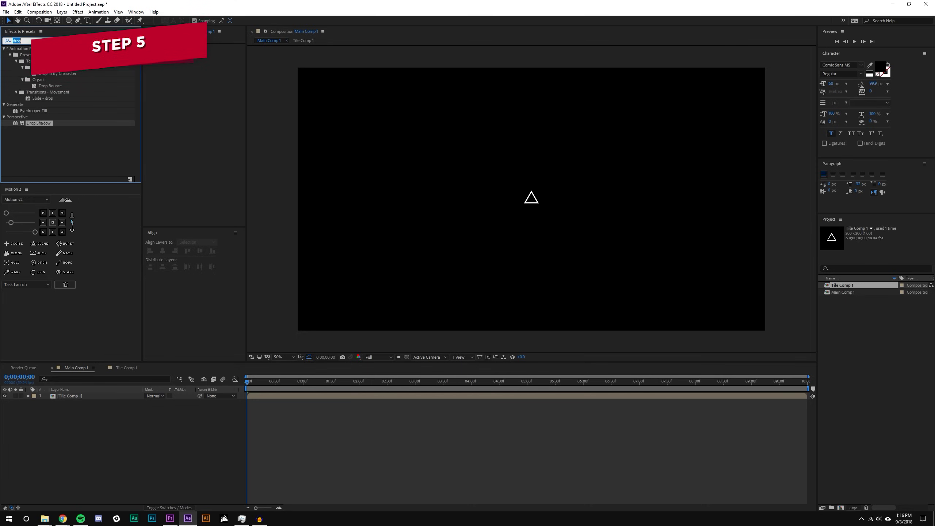
type("rep")
left_click(7, 41)
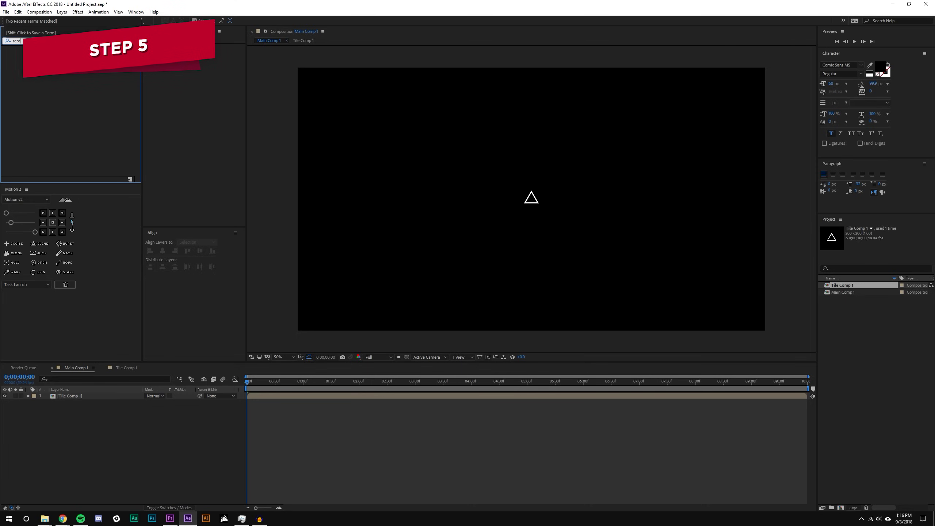
key("Escape")
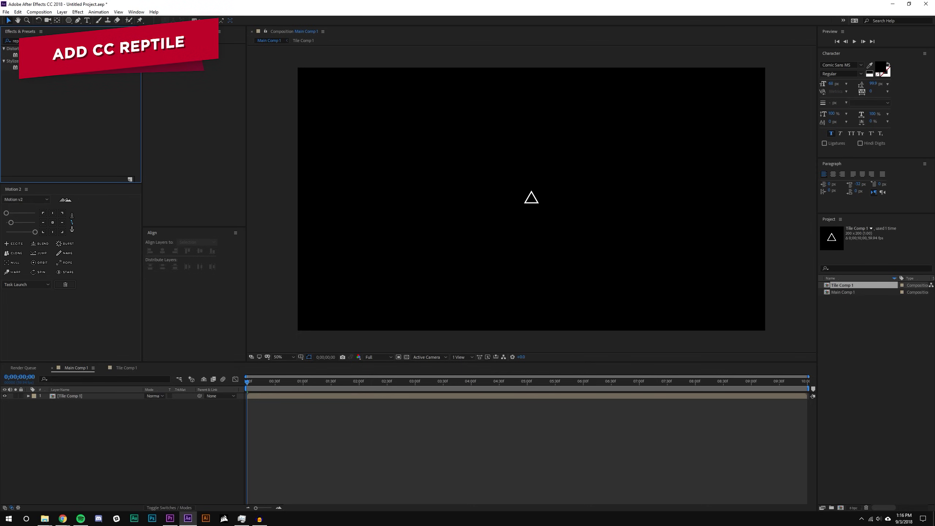
left_click_drag(31, 67, 531, 199)
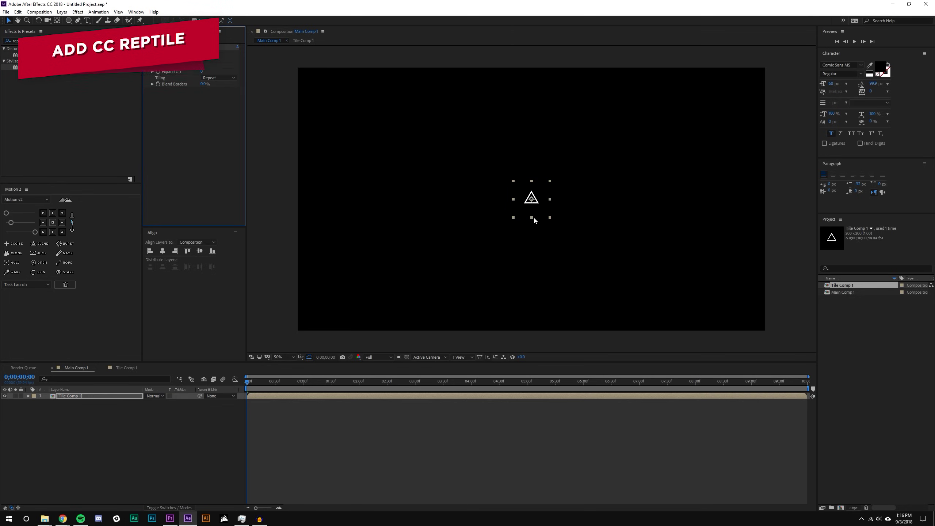
left_click(163, 463)
Increase the CC RepeTile expansion to the left, right, down and up so the triangle repeats in every direction.
left_click_drag(201, 59, 760, 119)
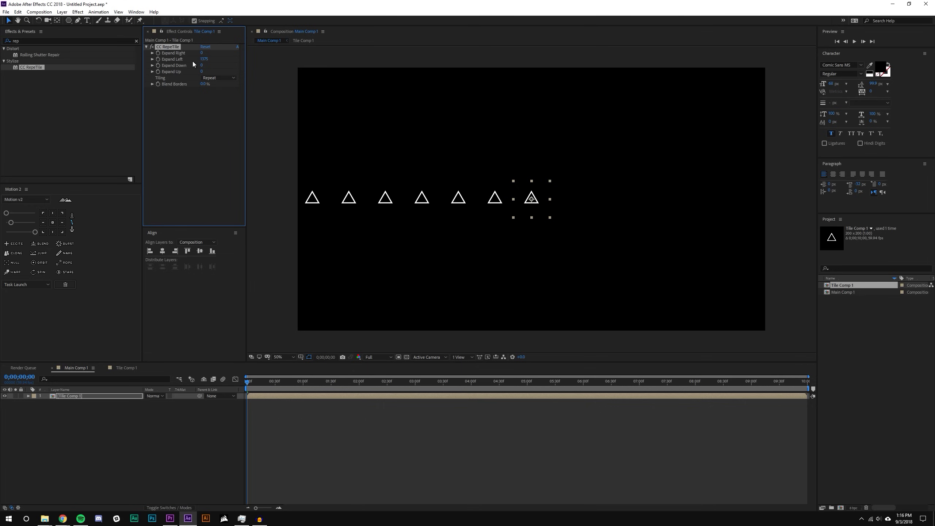
left_click_drag(202, 52, 733, 98)
left_click_drag(201, 65, 534, 94)
left_click_drag(201, 73, 514, 92)
Scale the Tile Comp 1 layer down to about 48%.
left_click(150, 408)
left_click(83, 395)
left_click_drag(172, 402, 213, 210)
Extend the repeated tiles down, up, left and right until the smaller triangles fill the whole composition, with Expand Left at 2740.
left_click_drag(205, 66, 454, 75)
left_click_drag(202, 73, 478, 84)
left_click_drag(205, 59, 680, 67)
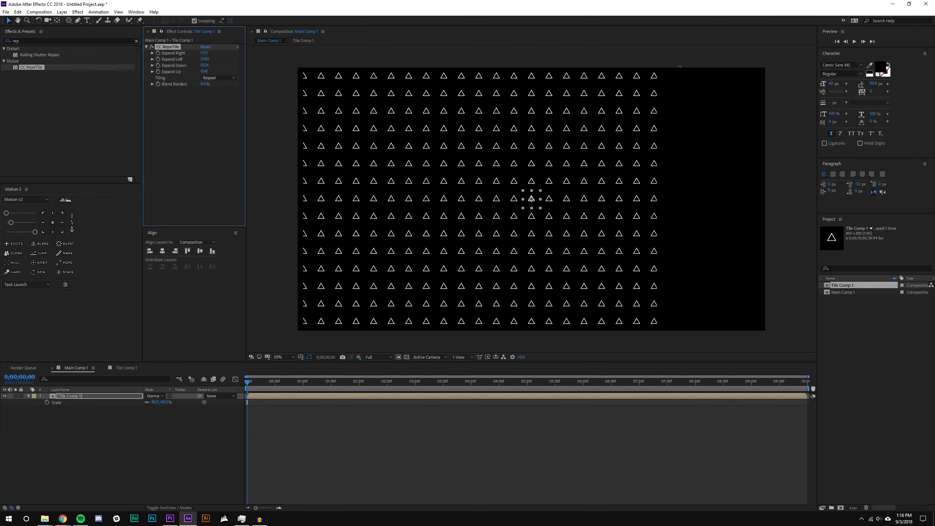
left_click_drag(205, 53, 766, 56)
left_click(501, 480)
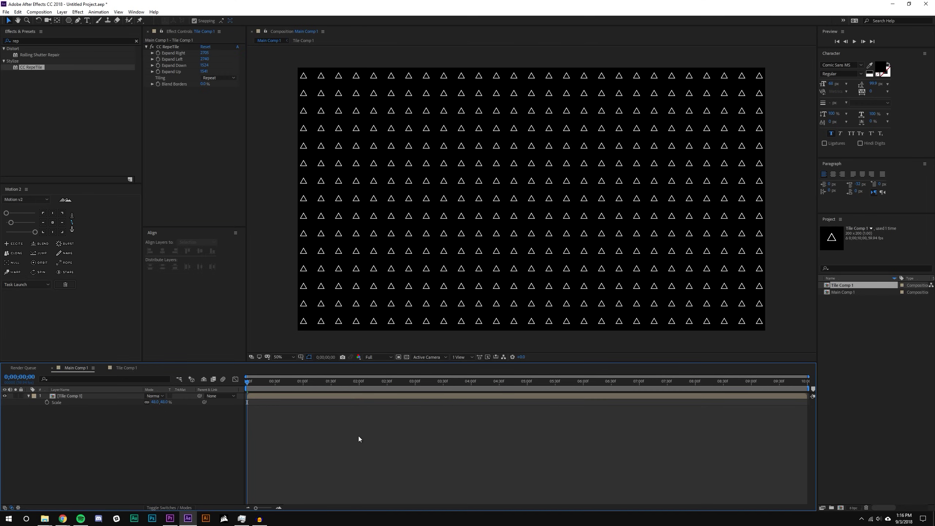
Fine-tune the Tile Comp 1 layer's scale to about 47% and scrub through the tiled animation.
left_click(81, 395)
key("s")
left_click_drag(163, 402, 162, 403)
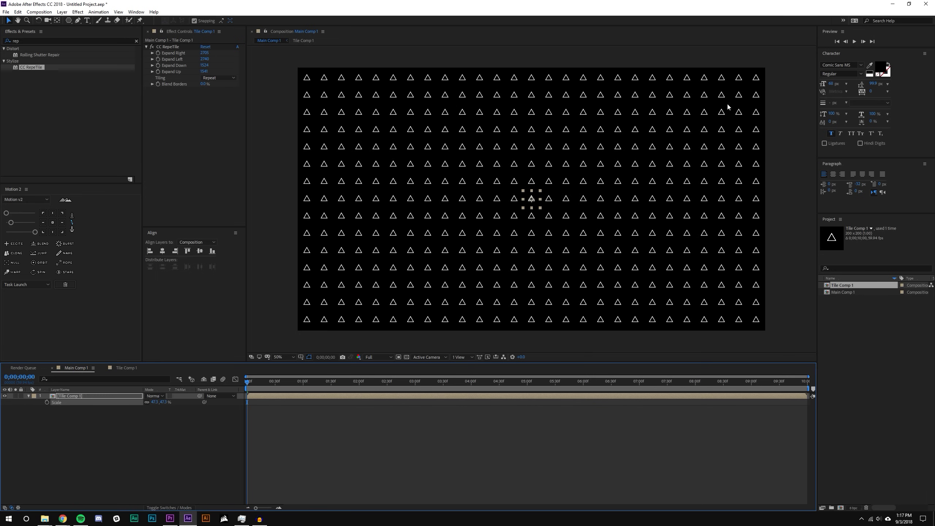
left_click(653, 436)
left_click_drag(273, 381, 420, 388)
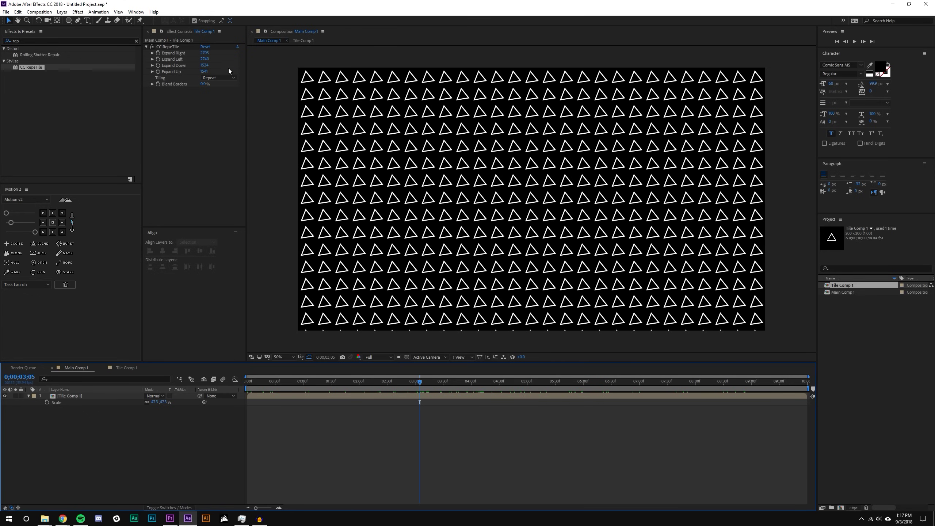
Reduce the CC RepeTile Expand Down value to 1369 and scrub the timeline to check the grid.
left_click_drag(206, 65, 142, 80)
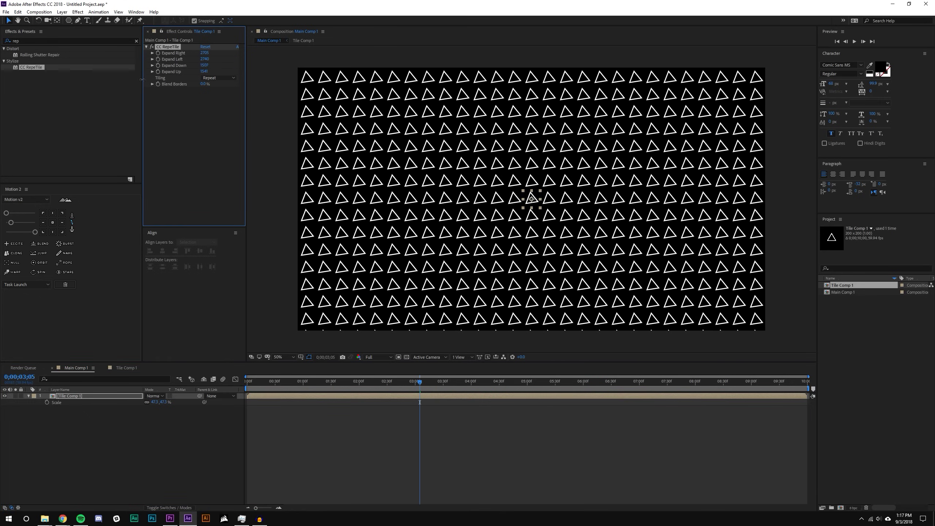
left_click_drag(25, 135, 142, 93)
left_click_drag(286, 80, 640, 84)
left_click_drag(419, 380, 554, 380)
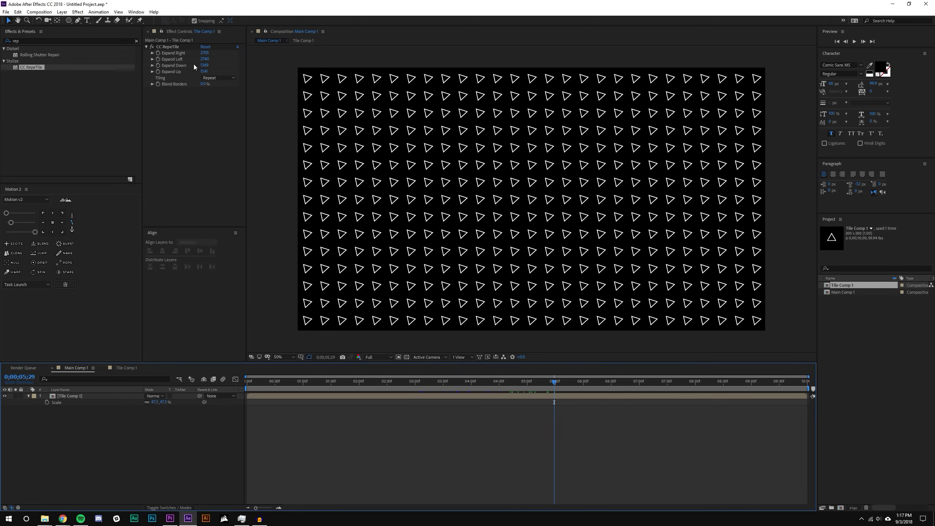
Try the Checker 180 deg and Unfold tiling modes on CC RepeTile and scrub through the pattern.
left_click(221, 78)
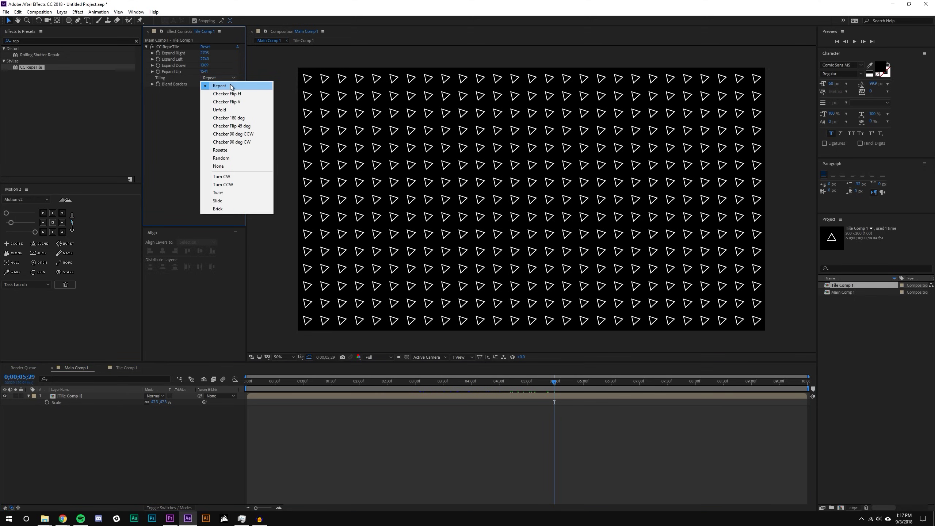
left_click(236, 118)
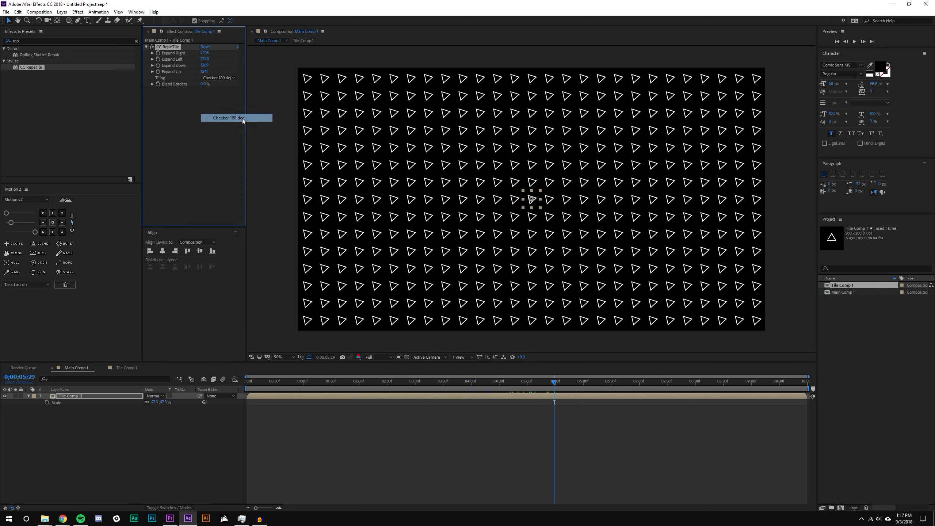
left_click(226, 78)
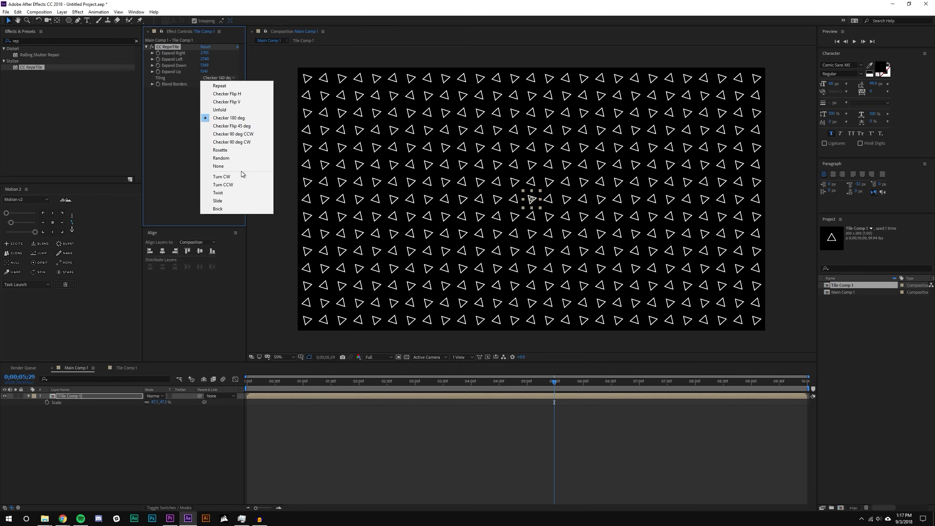
left_click(229, 110)
left_click_drag(290, 383, 446, 384)
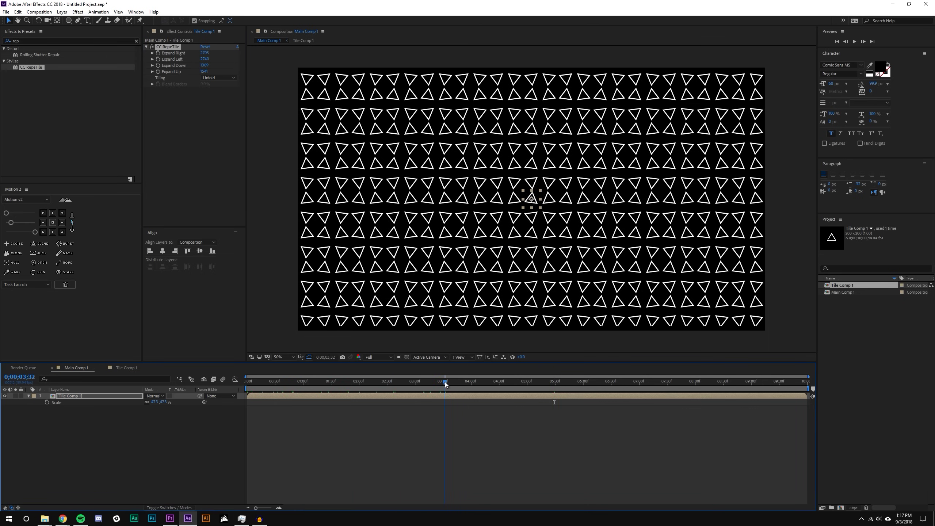
Set the CC RepeTile tiling mode to Checker 180 deg and scrub through the resulting pattern.
left_click(214, 79)
left_click(217, 118)
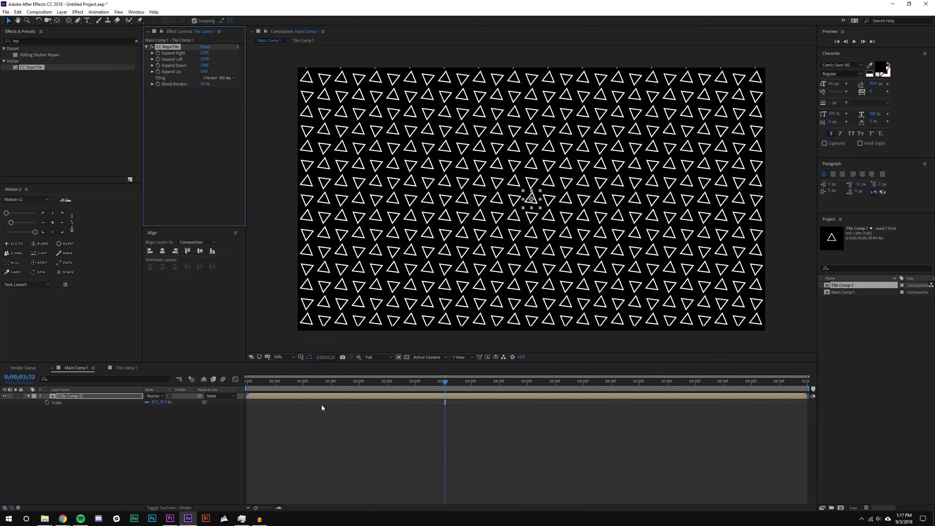
left_click(322, 405)
left_click_drag(273, 383, 479, 373)
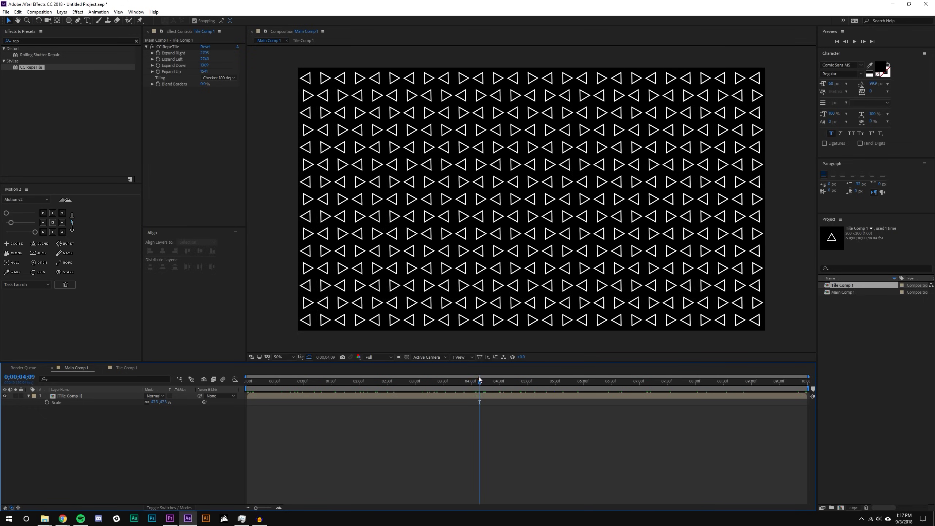
Open the Tile Comp 1 composition and hide its triangle shape layer.
left_click(127, 368)
left_click(16, 399)
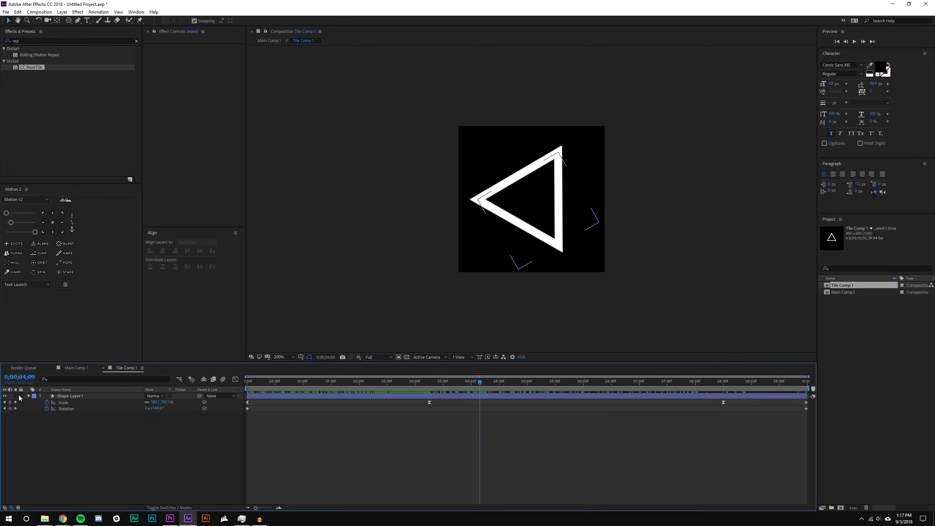
left_click(5, 396)
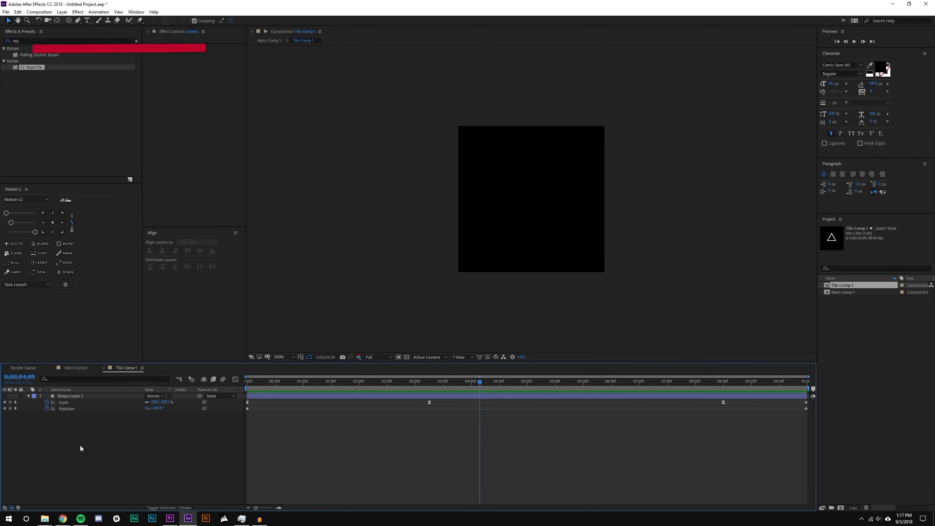
Turn on the grid overlay in the Tile Comp 1 view and enlarge the composition viewing area.
key("period")
left_click(309, 357)
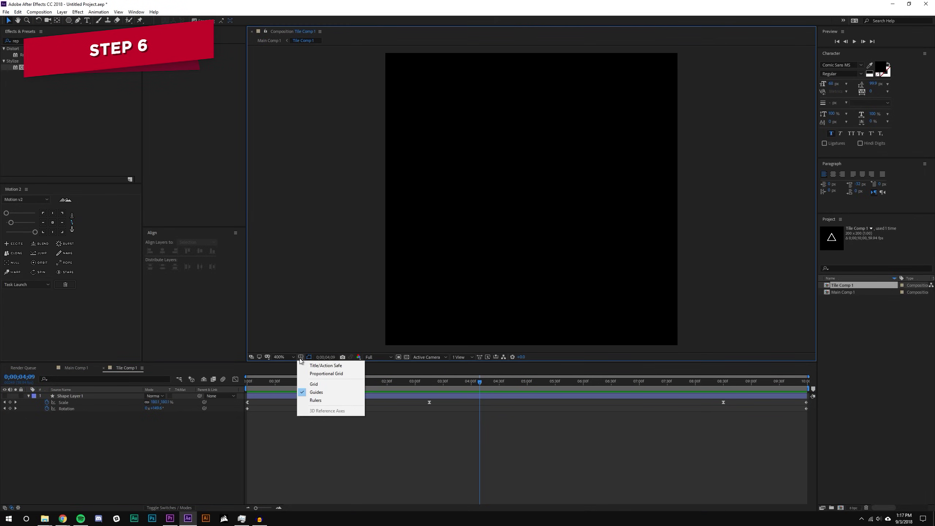
left_click(313, 375)
left_click(301, 357)
left_click(309, 375)
left_click(301, 357)
left_click(310, 385)
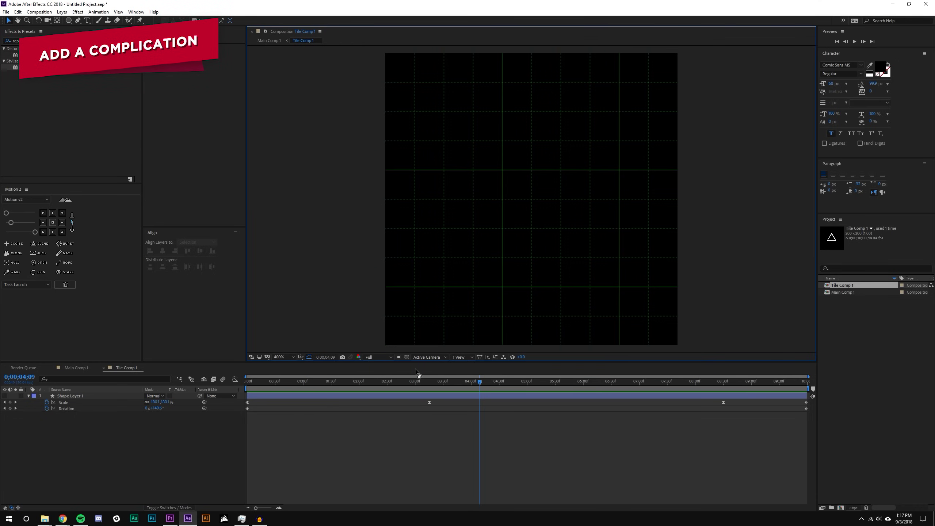
left_click_drag(418, 361, 415, 395)
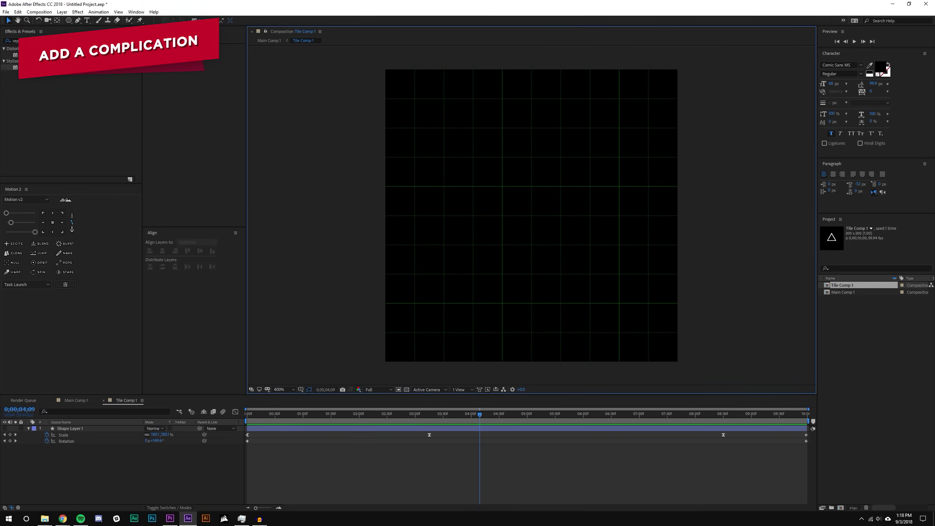
Draw one unfilled, white-stroked zigzag path with the Pen tool, its straight segments criss-crossing the tile from edge to edge.
key("g")
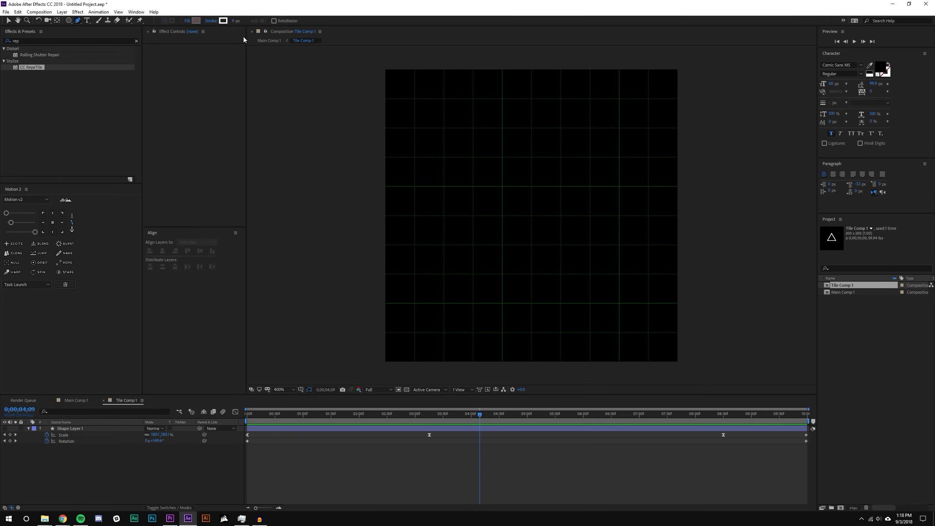
left_click(188, 21)
left_click(418, 230)
left_click(453, 275)
left_click(385, 273)
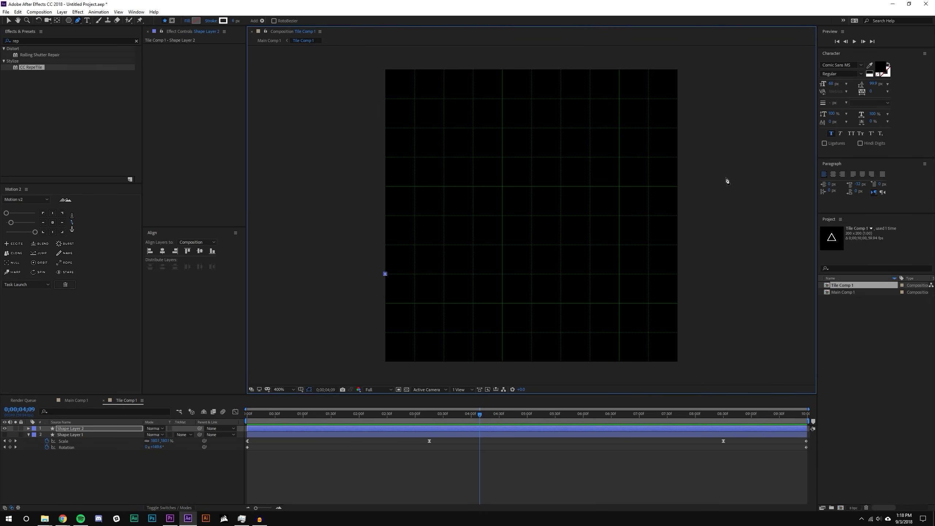
left_click(678, 187)
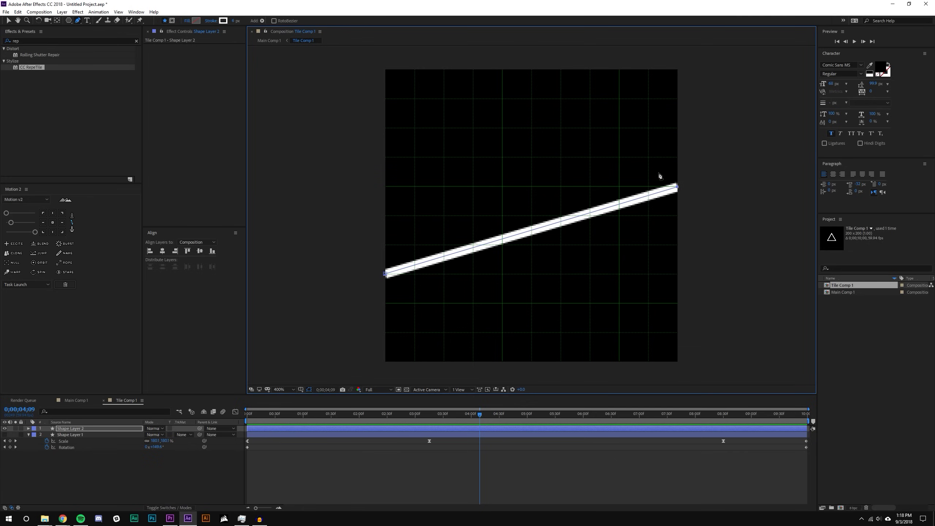
left_click(473, 70)
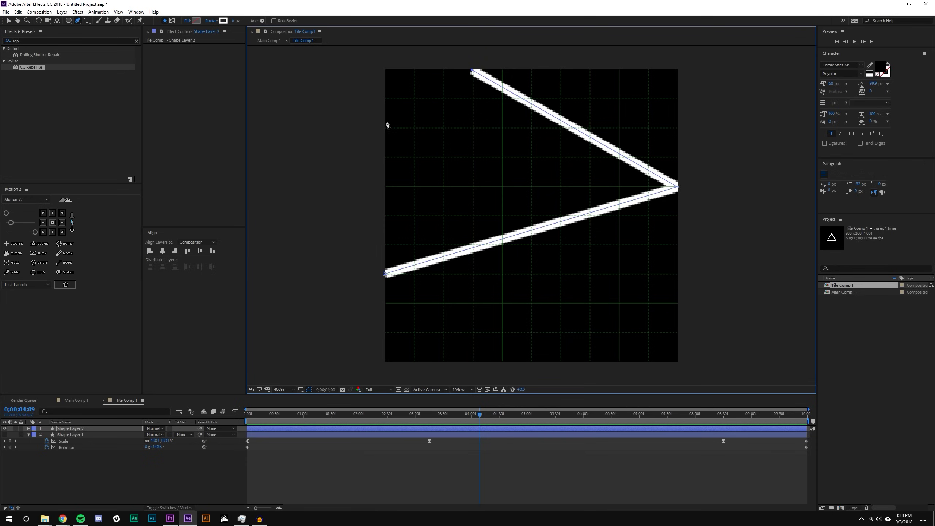
left_click(386, 110)
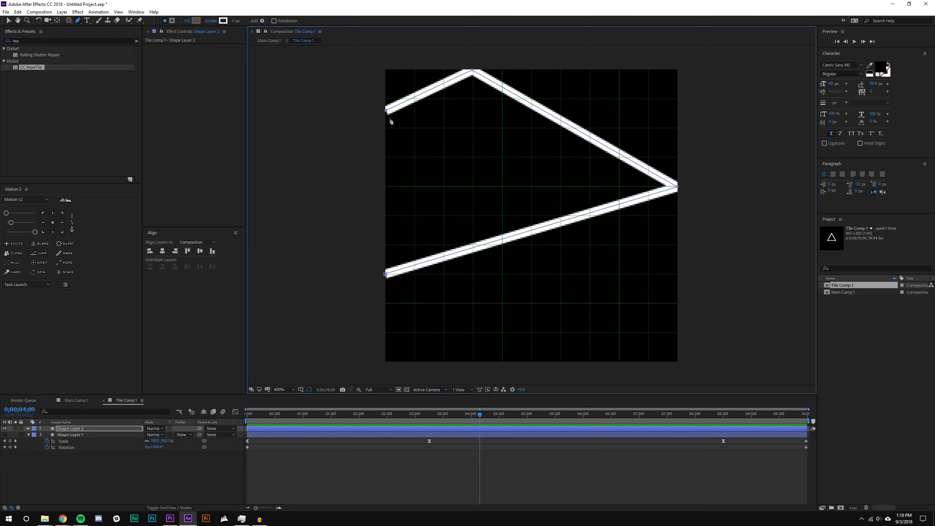
left_click(502, 362)
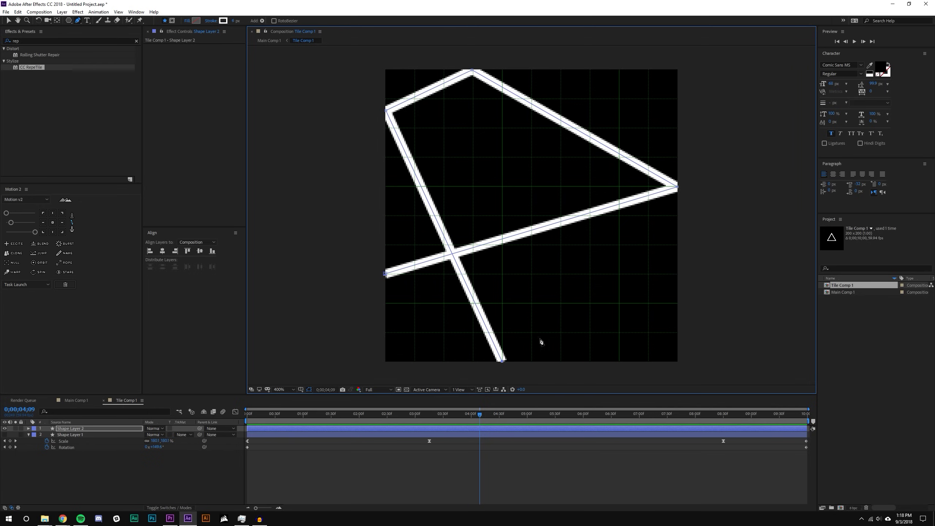
left_click(676, 127)
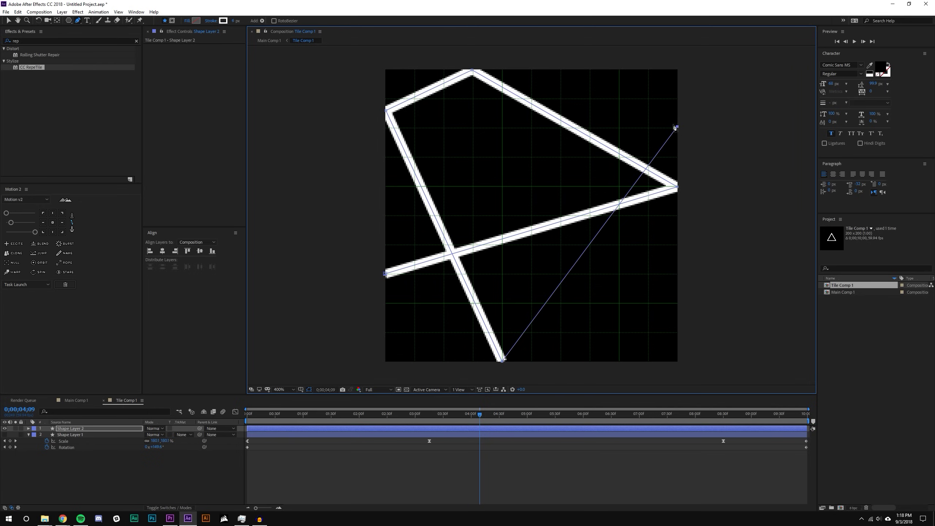
left_click(619, 70)
left_click(385, 215)
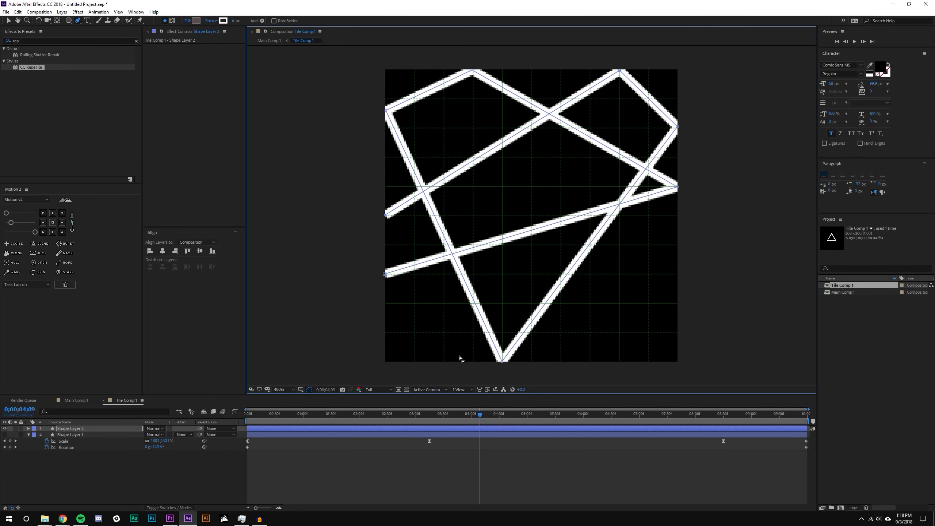
left_click(444, 362)
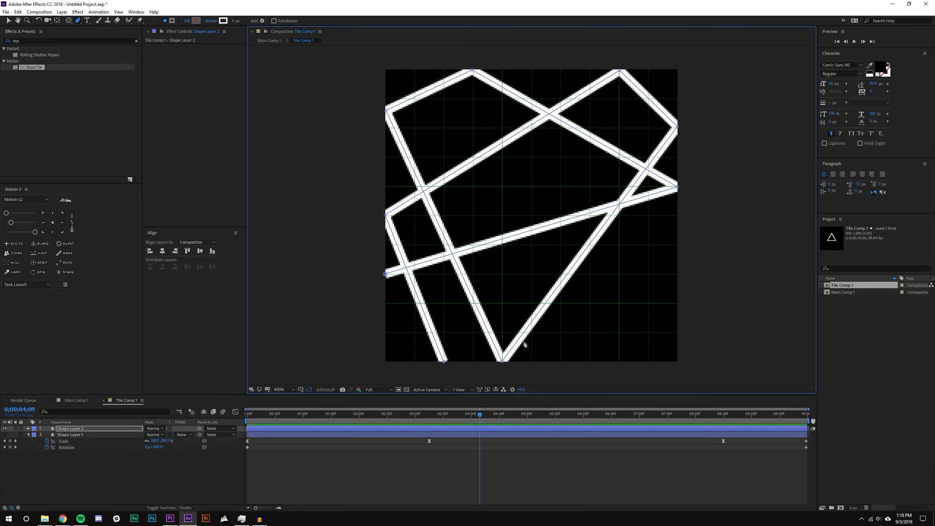
left_click(590, 70)
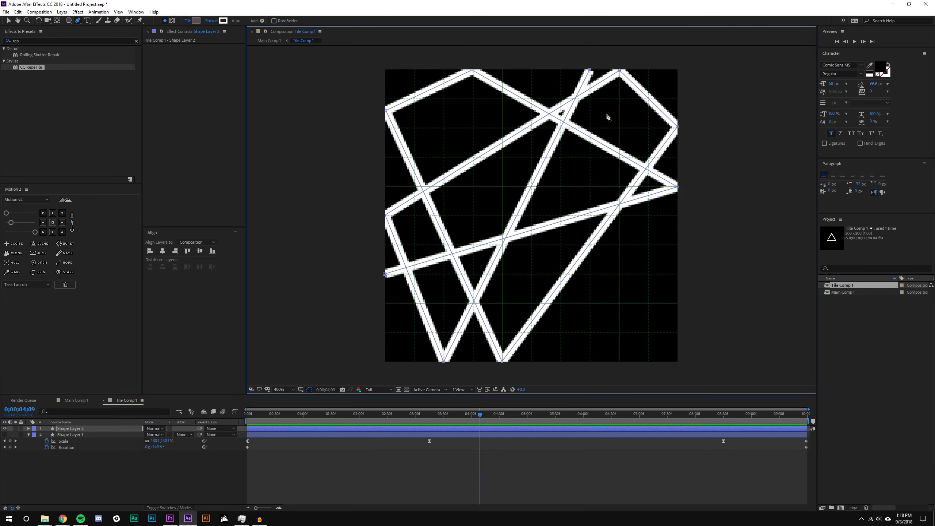
left_click(678, 318)
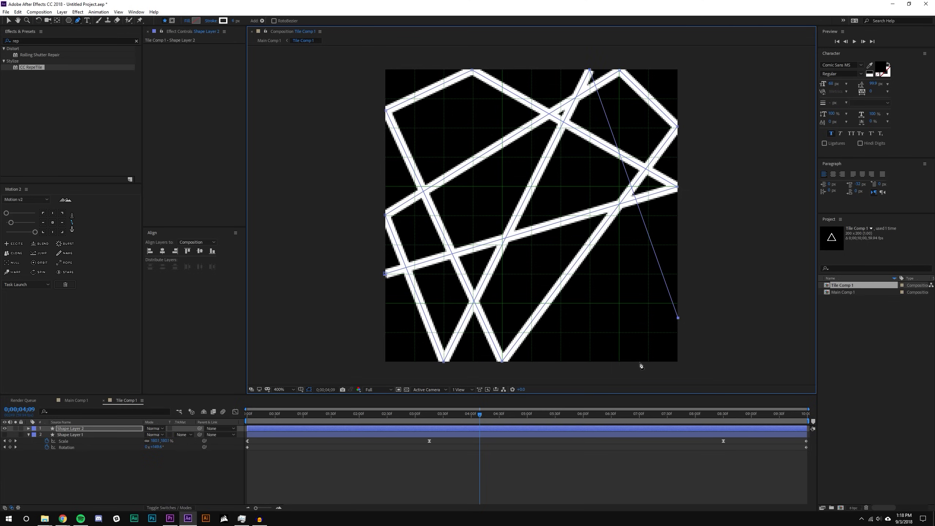
left_click(660, 362)
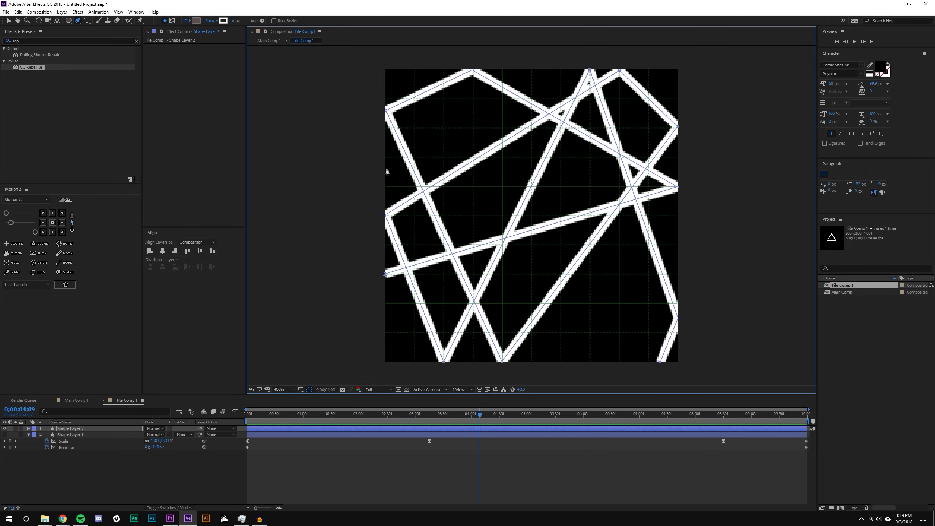
left_click(422, 58)
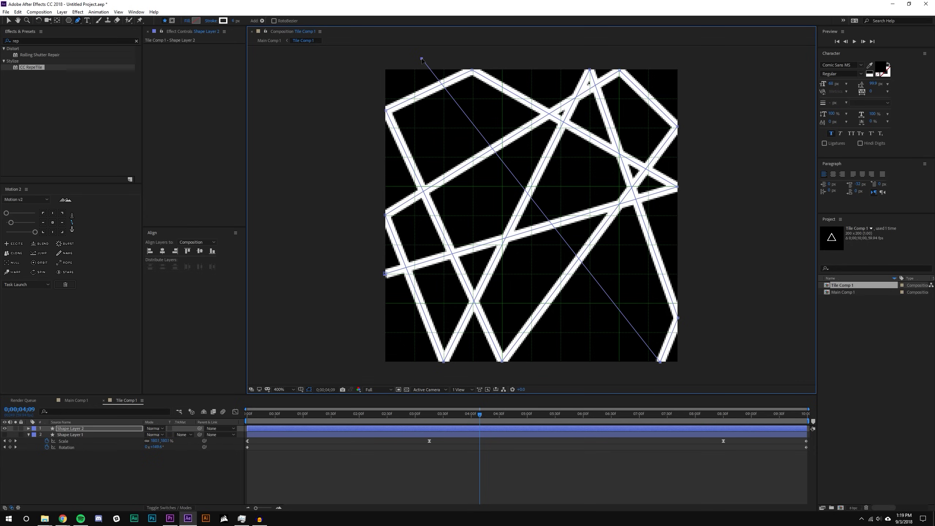
left_click(8, 21)
Rename the hidden triangle shape layer to Triangle and the new zigzag path layer to Line.
key("Home")
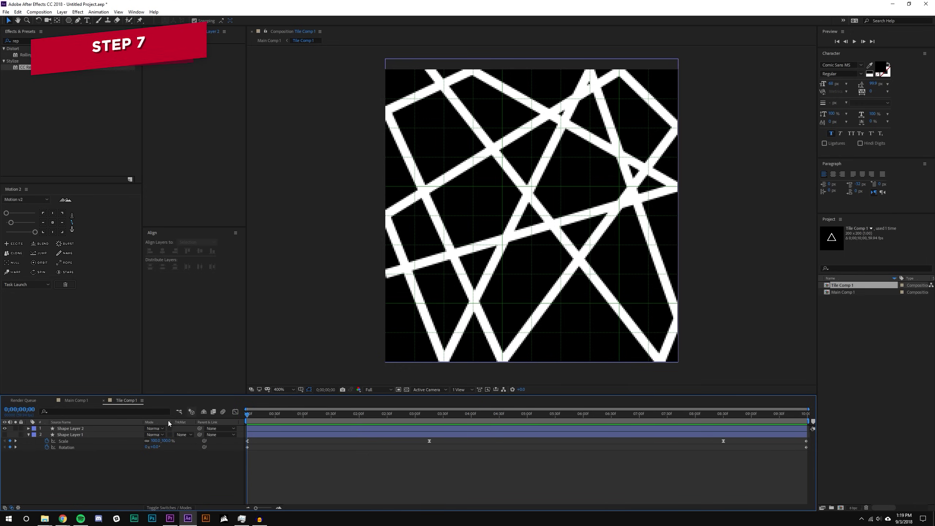
left_click(85, 429)
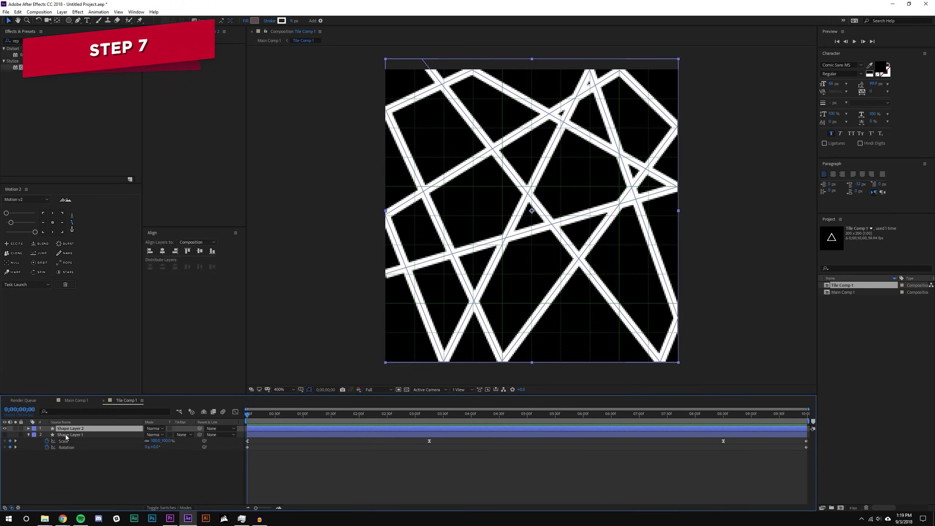
left_click(78, 435)
right_click(79, 436)
left_click(85, 430)
type("Triangle")
key("Return")
right_click(84, 428)
left_click(95, 424)
type("Line")
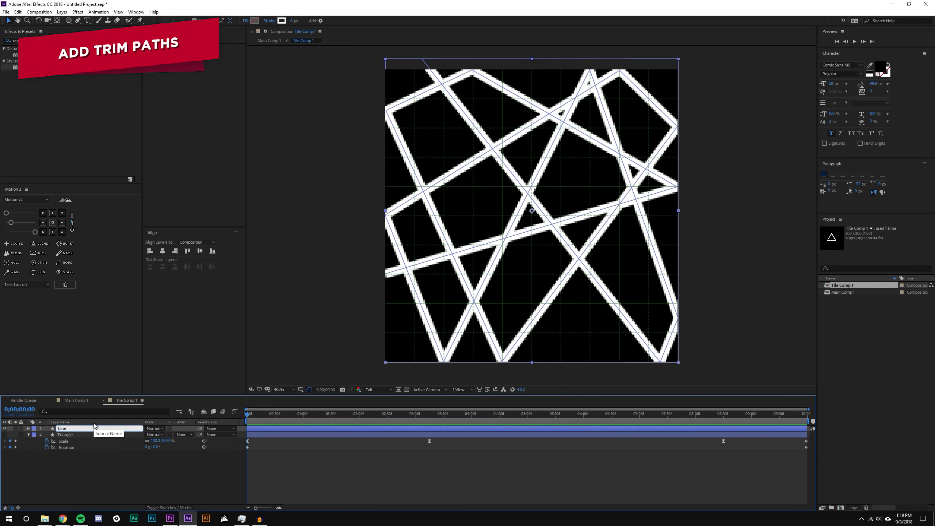
key("Return")
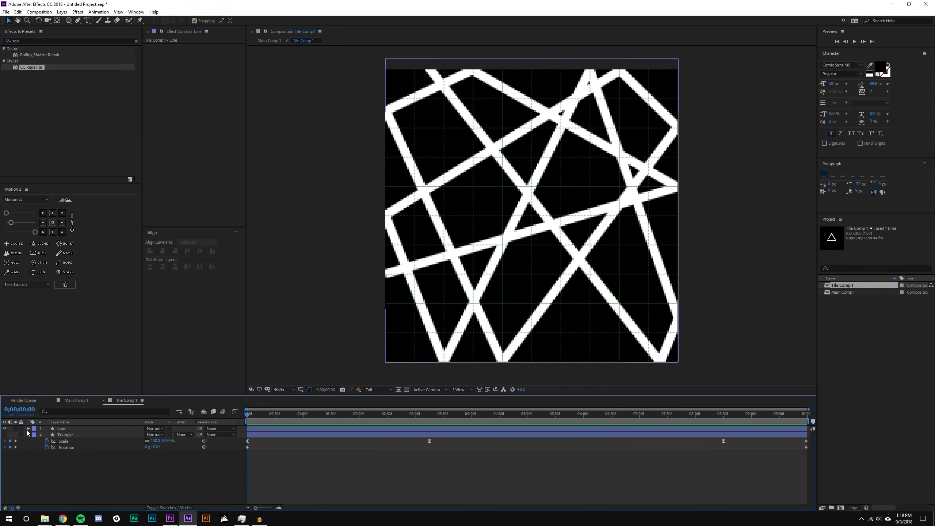
Add Trim Paths to the Line layer and expand its properties.
left_click(28, 429)
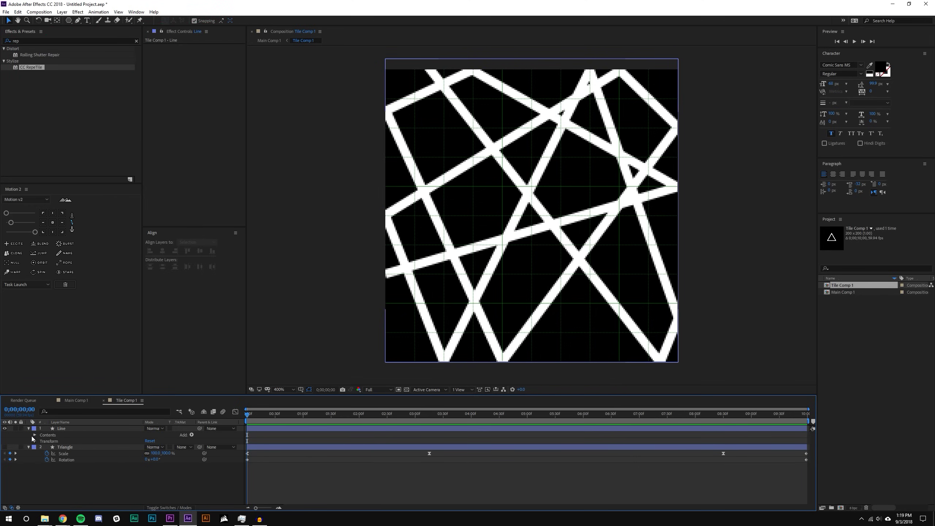
left_click(192, 435)
left_click(217, 395)
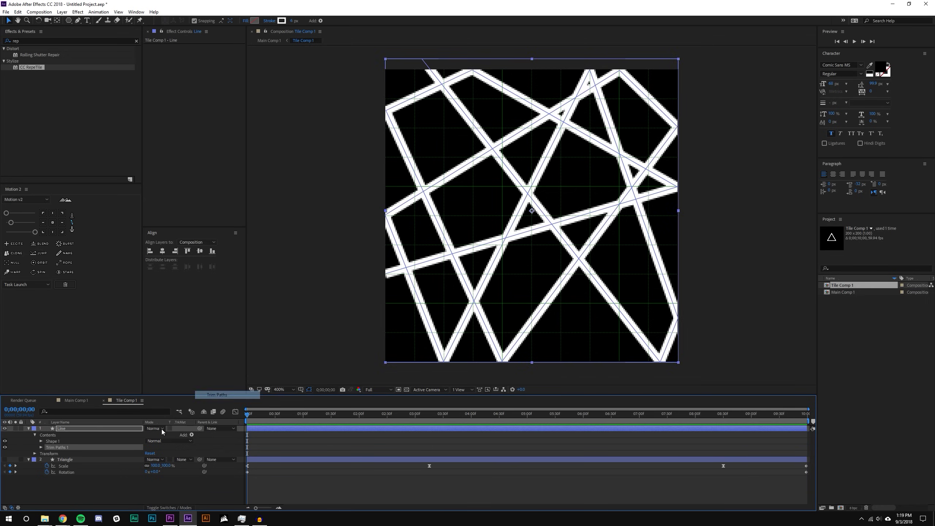
left_click(42, 447)
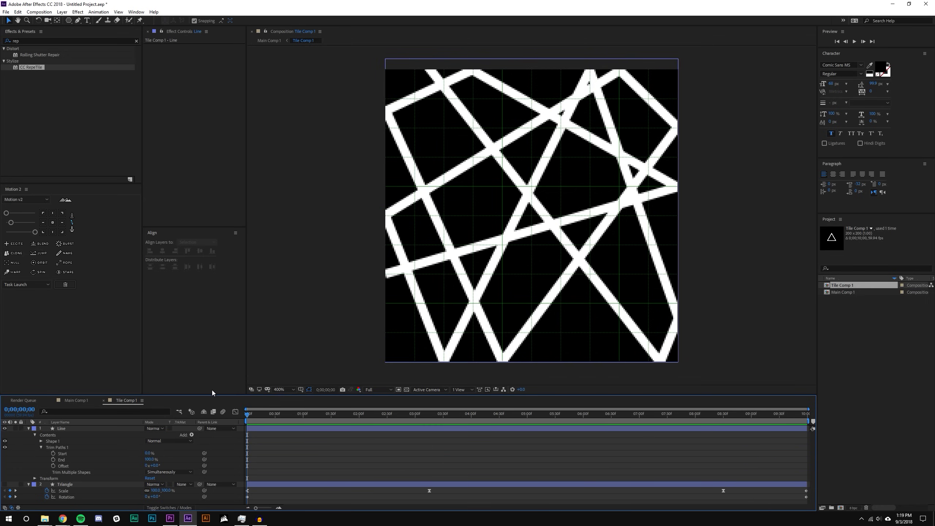
Keyframe the Trim Paths Start and End at the beginning of the composition, with End set to 0%.
left_click_drag(209, 394, 237, 320)
left_click(53, 379)
left_click(53, 385)
left_click(128, 432)
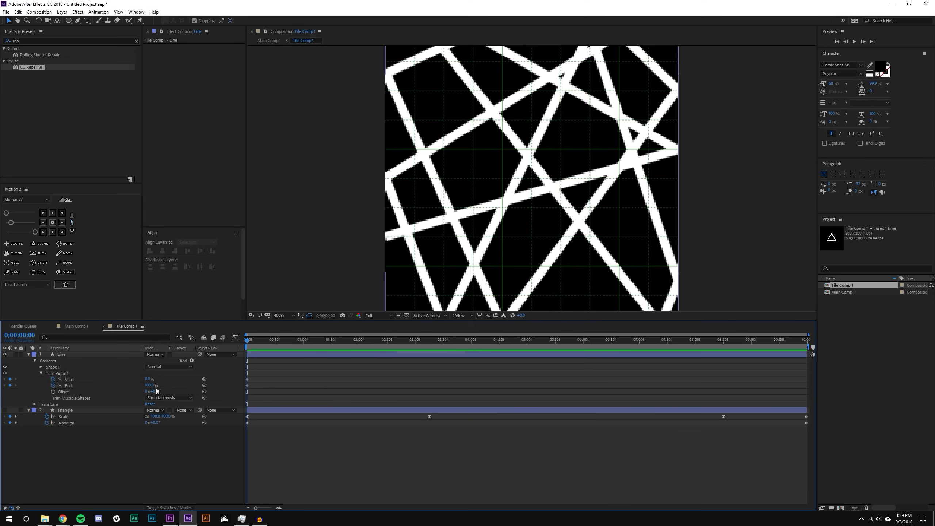
mouse_move(149, 385)
left_mouse_down()
mouse_move(92, 387)
mouse_move(133, 387)
mouse_move(97, 394)
left_mouse_up()
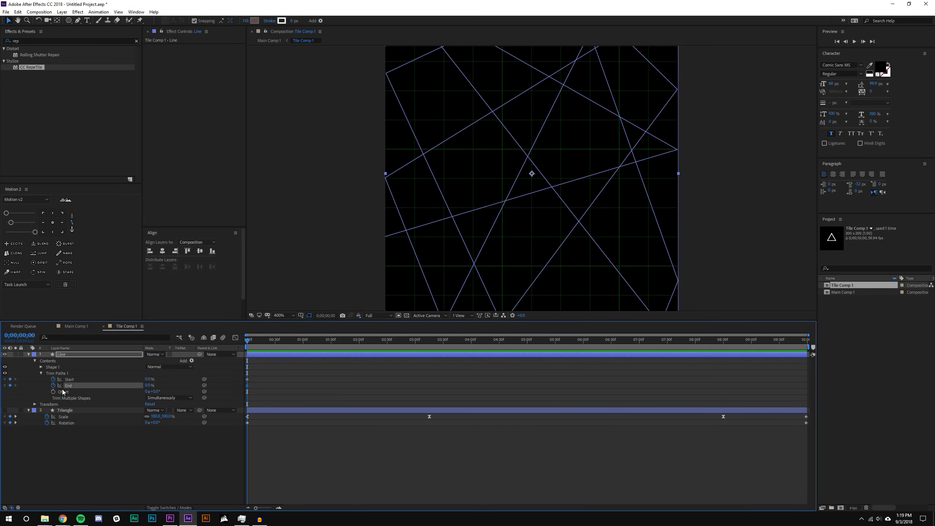
At 0;00;09;59, keyframe both the End and Start of the Line layer's Trim Paths at 100%.
left_click_drag(274, 342, 806, 341)
left_click_drag(148, 386, 200, 384)
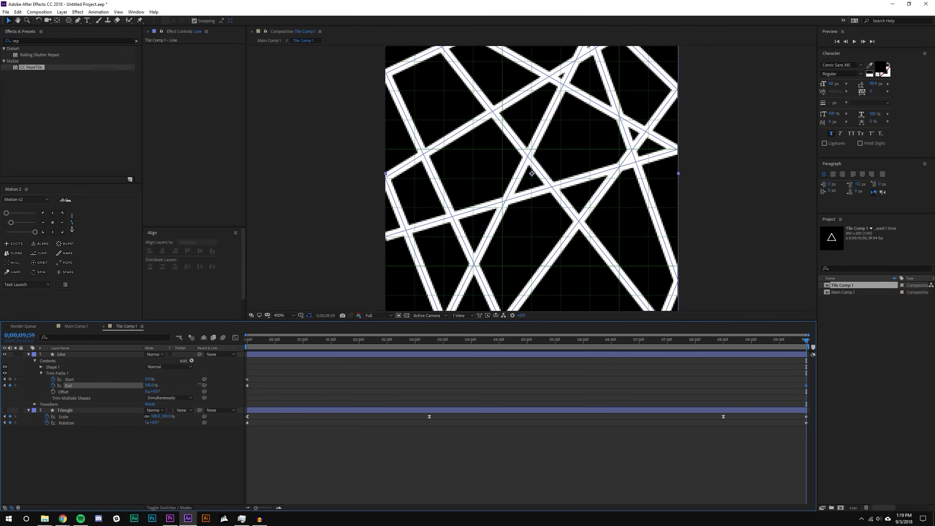
left_click(88, 390)
left_click_drag(149, 380, 303, 401)
Move the final Start and End keyframes slightly before the composition's end and preview the animation.
left_click(582, 427)
left_click_drag(798, 389, 780, 380)
left_click(247, 385)
key("space")
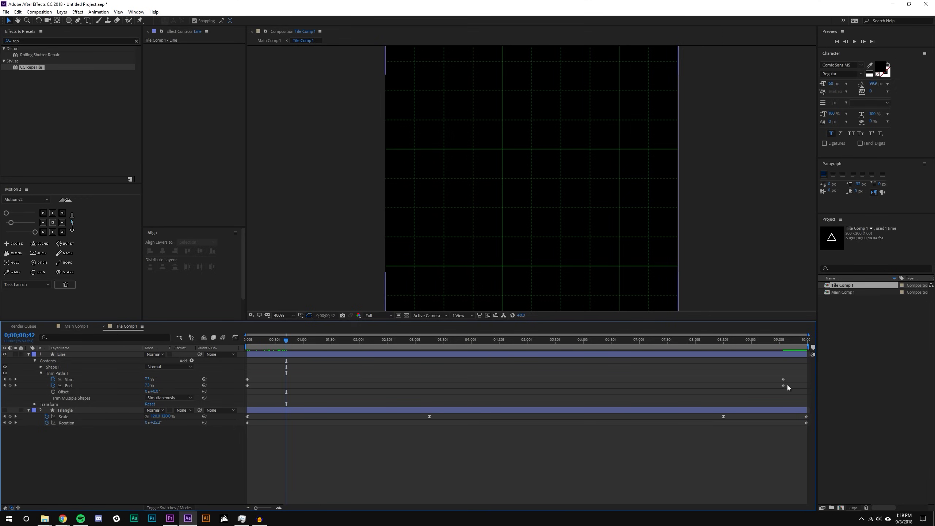
Offset both Trim Paths End keyframes slightly later than the Start keyframes and play back the travelling line segment.
mouse_move(788, 384)
left_mouse_down()
mouse_move(226, 403)
mouse_move(262, 386)
left_mouse_up()
left_click(332, 471)
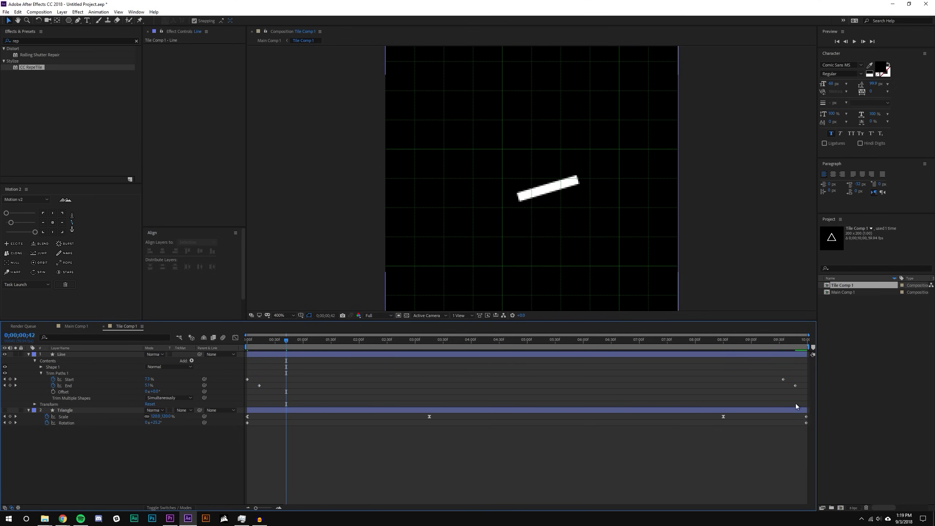
key("space")
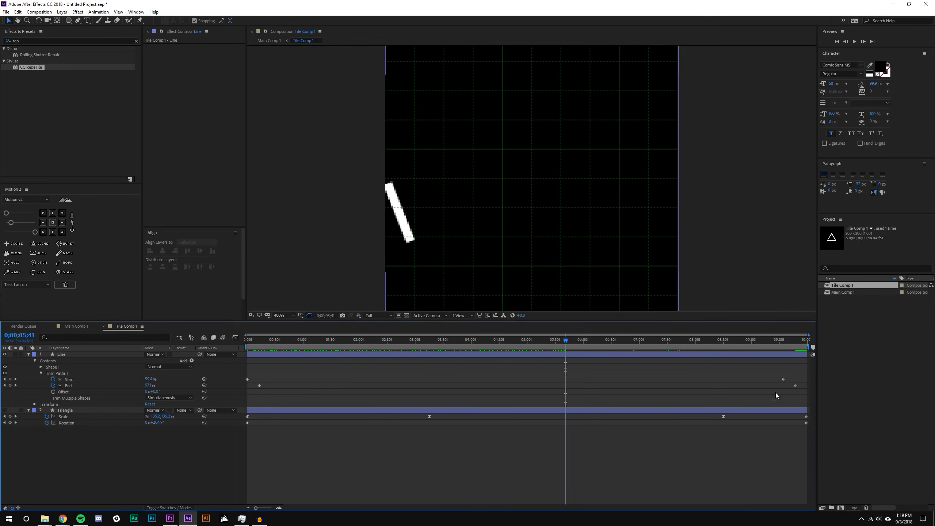
Shift both Trim Paths End keyframes a little further along the timeline to lengthen the visible line segment.
left_click_drag(801, 384, 256, 393)
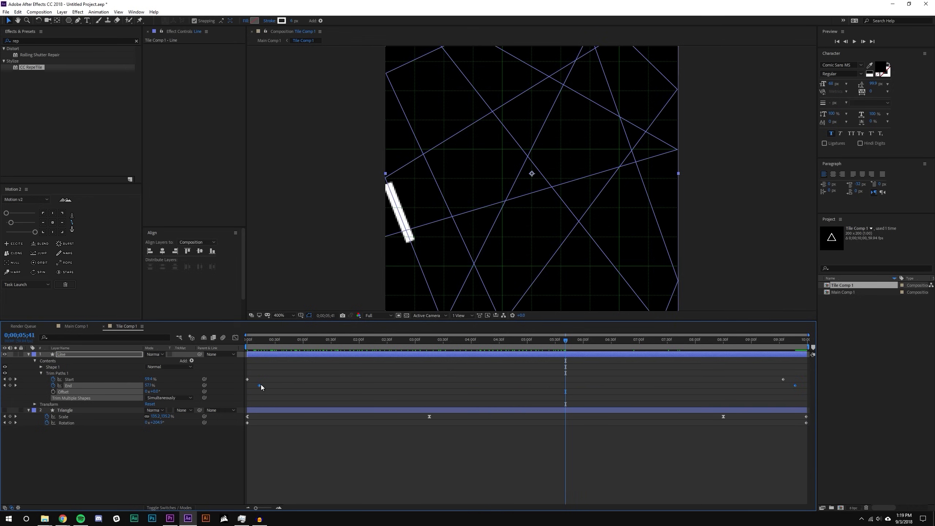
left_click(261, 386)
key("ctrl+z")
left_click_drag(796, 386, 803, 386)
left_click(762, 459)
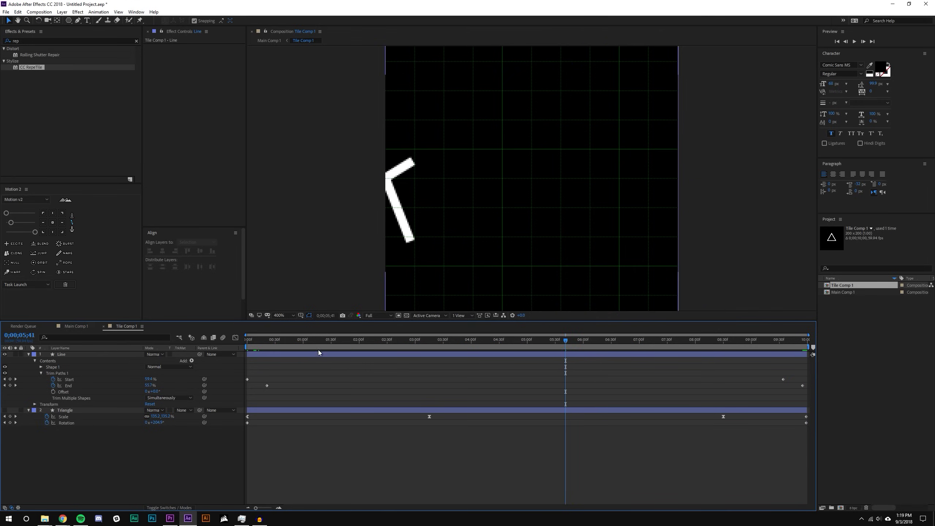
Return to the start of the timeline and duplicate the Line layer.
left_click_drag(293, 336, 204, 343)
left_click(68, 355)
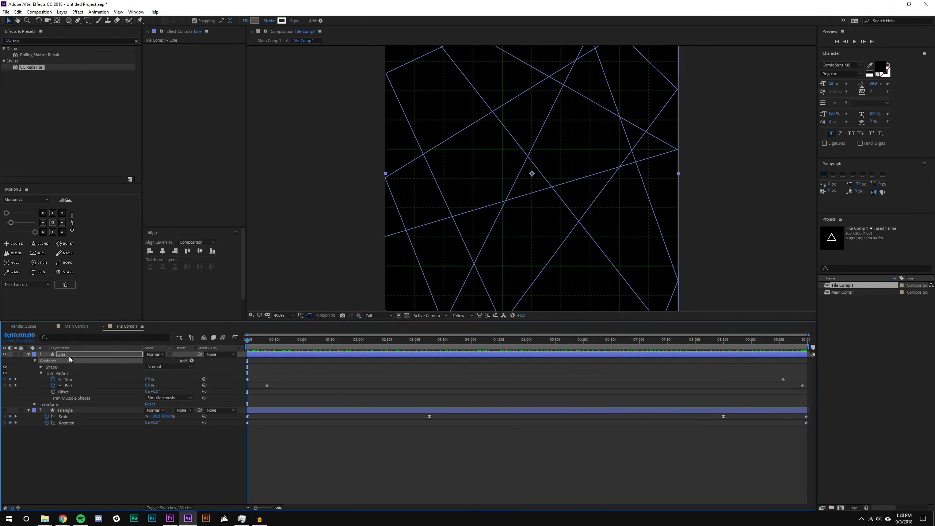
key("ctrl+d")
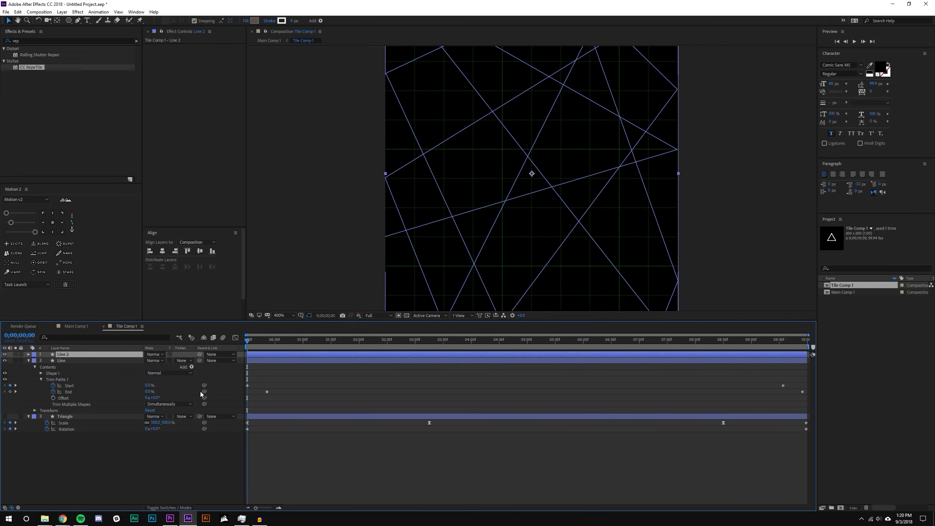
Compress the Trim Paths Start and End keyframes of both line layers so the animation finishes shortly after 9 seconds.
key("u")
left_click(480, 456)
left_click_drag(805, 414, 242, 351)
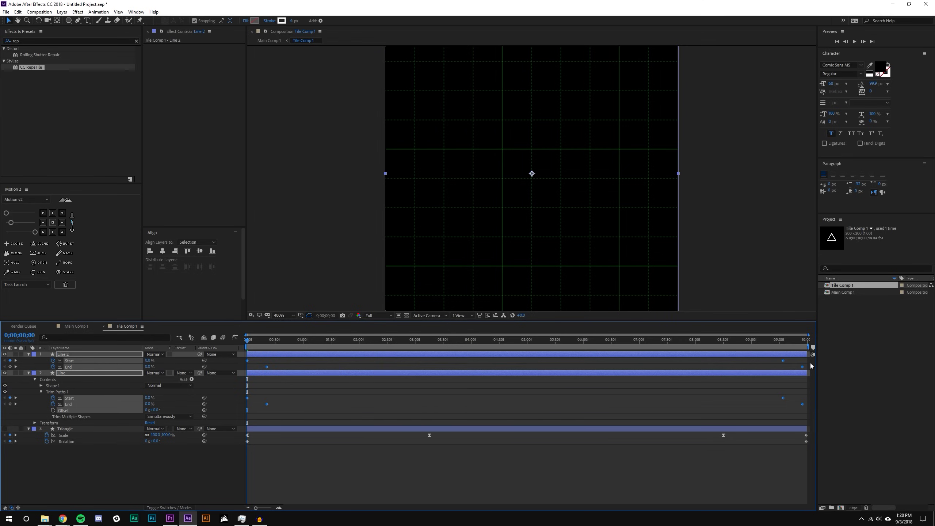
left_click_drag(803, 370, 763, 371)
left_click(404, 360)
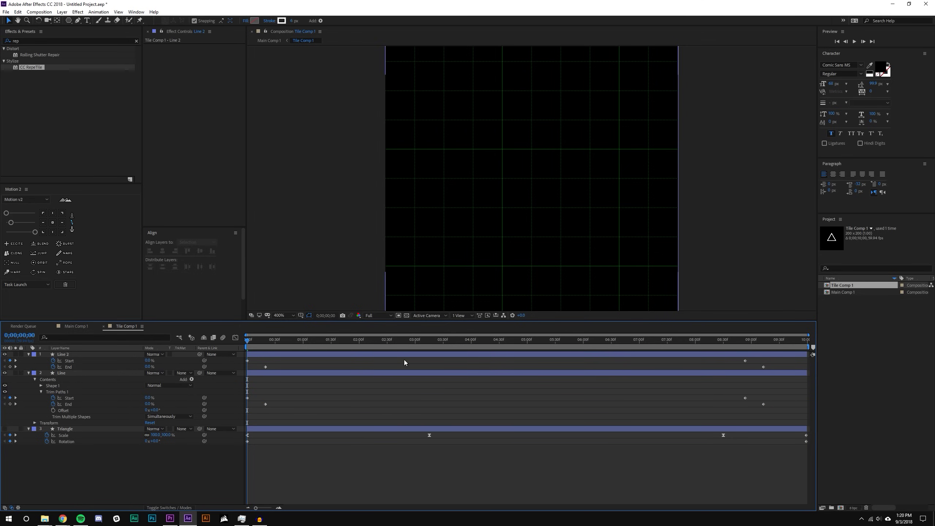
Offset the Line layer to start about 20 frames after the Line 2 layer and check both segments around 1;04.
left_click(278, 510)
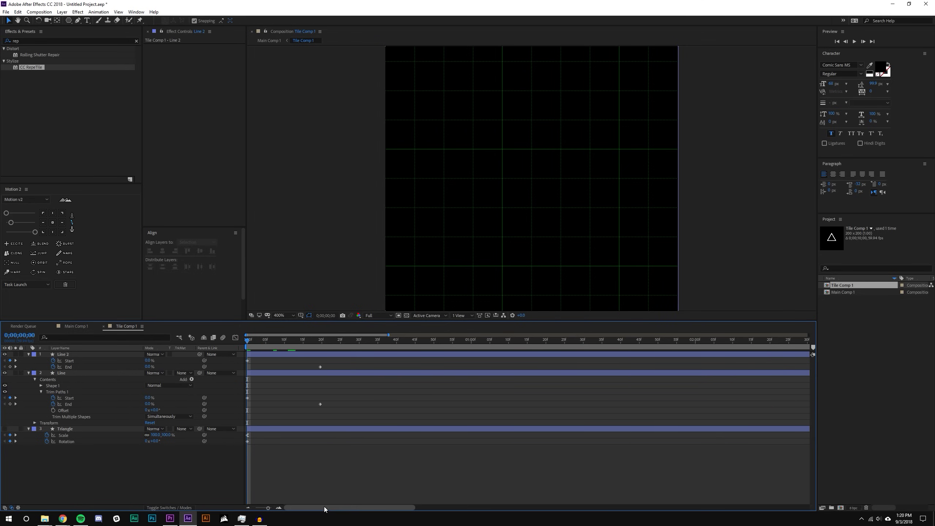
left_click_drag(259, 372, 286, 374)
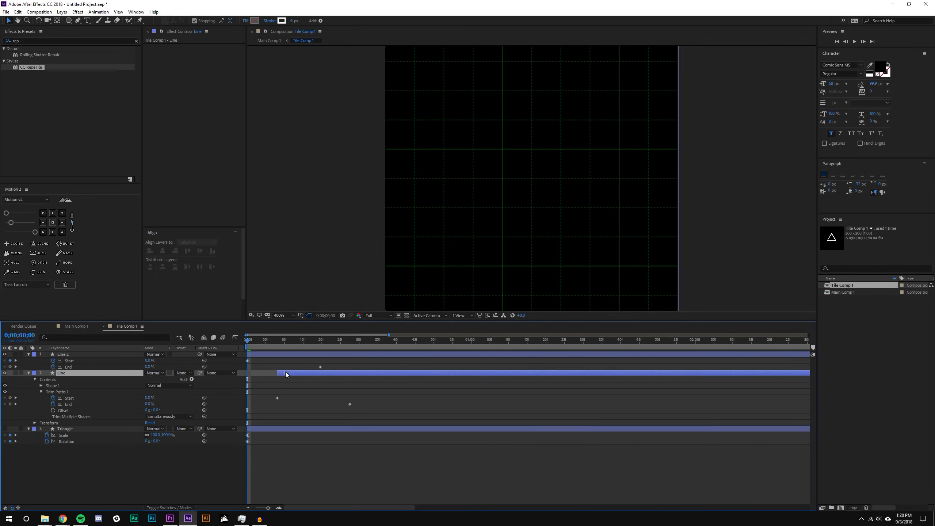
left_click(269, 478)
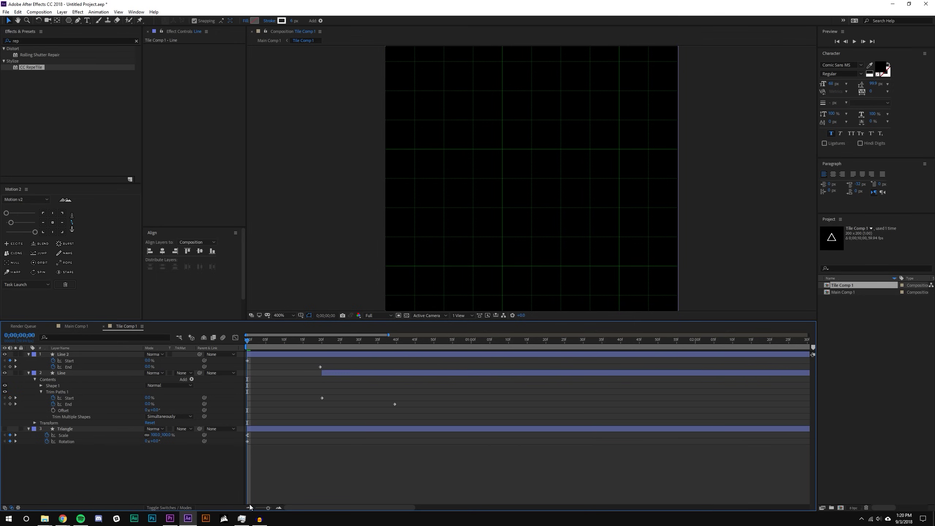
left_click(247, 507)
left_click_drag(288, 337, 307, 344)
Set the opacity of the delayed Line layer to 50%.
left_click(310, 375)
key("t")
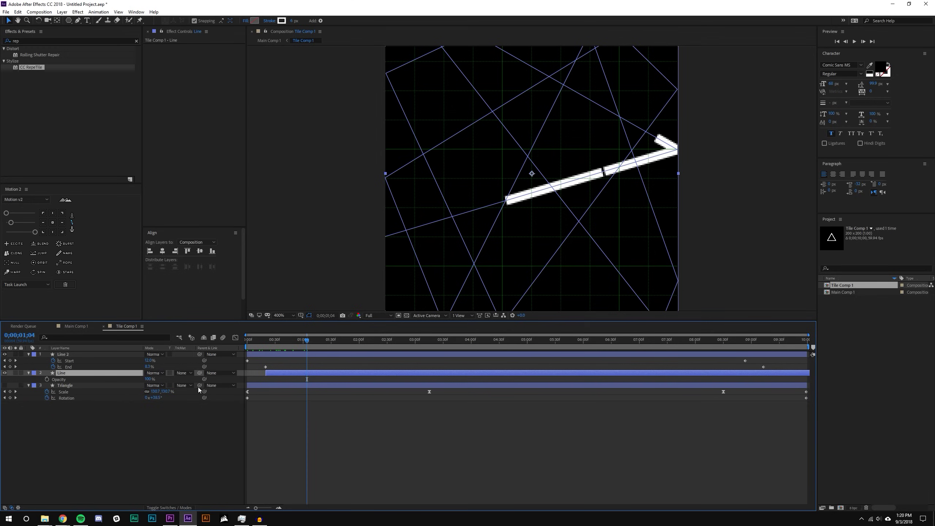
left_click(150, 379)
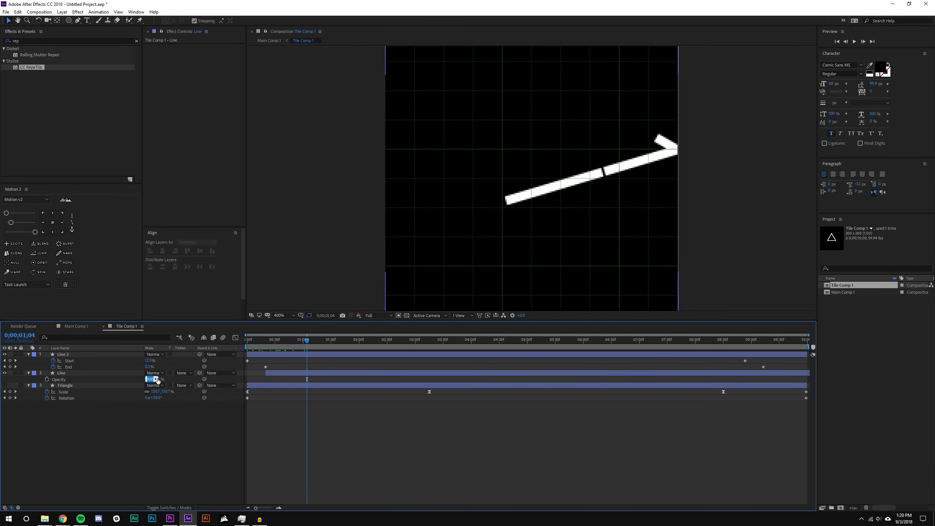
type("50")
key("Return")
left_click(231, 406)
Slide the 50% opacity Line layer earlier so it overlaps the tail of the Line 2 segment, scrubbing to check the overlap.
mouse_move(270, 338)
left_mouse_down()
mouse_move(221, 344)
mouse_move(270, 330)
left_mouse_up()
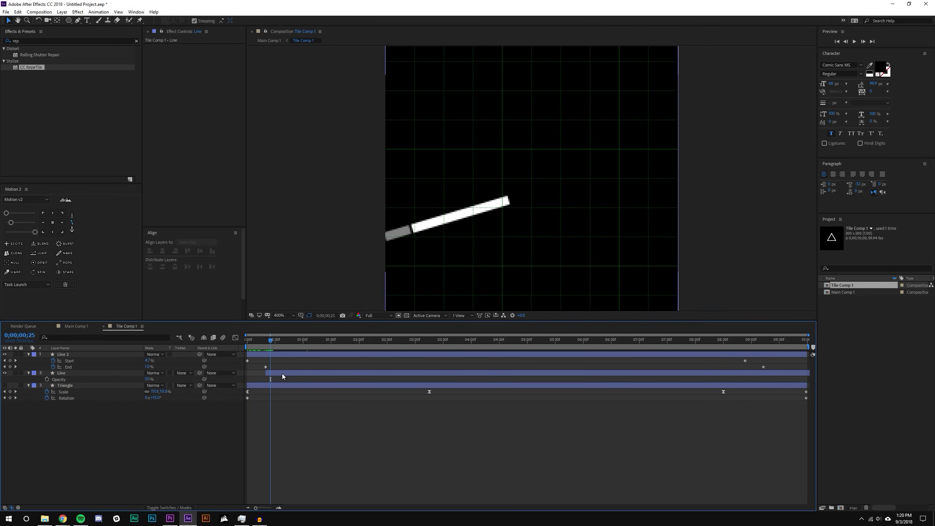
left_click_drag(282, 374, 278, 374)
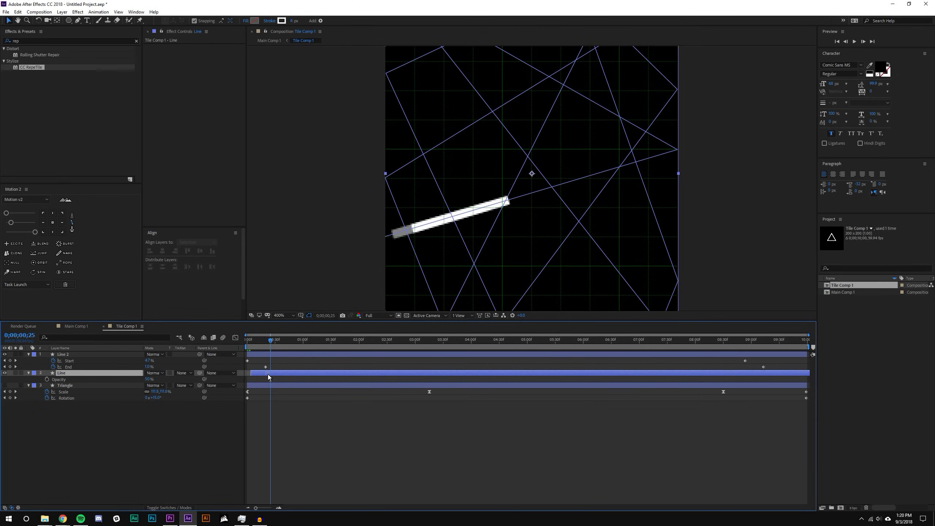
key("ctrl+shift+a")
left_click_drag(267, 340, 347, 337)
left_click_drag(285, 372, 318, 333)
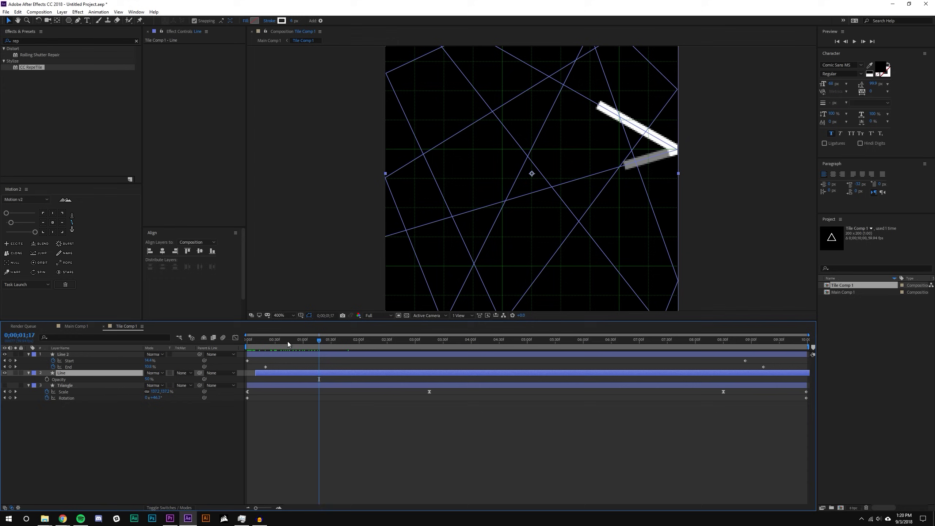
Duplicate the 50% opacity Line layer to create a later-starting trail segment with 25% opacity.
key("ctrl+d")
left_click(269, 380)
left_click_drag(269, 380, 288, 376)
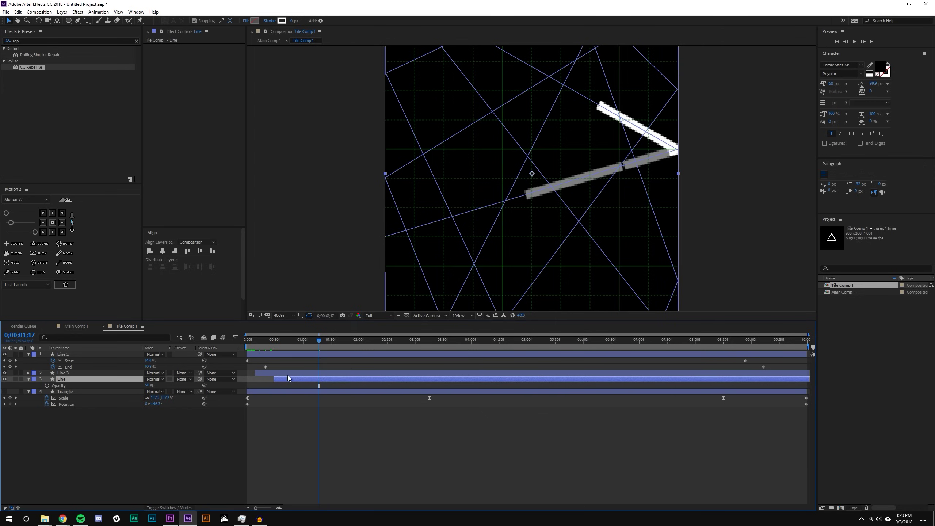
key("t")
key("t")
type("5")
key("Return")
Retime the 25% opacity Line layer to start about 36 frames in and scrub through the whole line animation.
left_click_drag(290, 377, 287, 379)
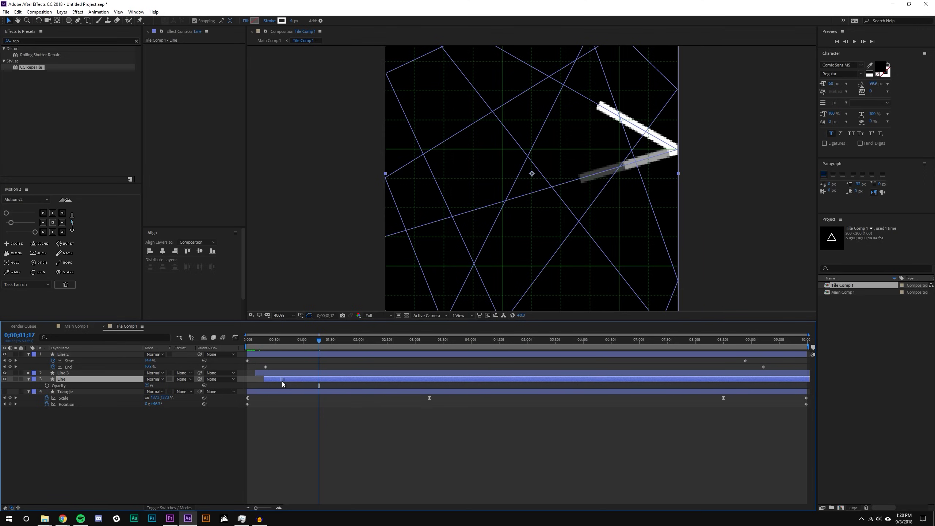
left_click_drag(288, 381, 299, 381)
left_click(278, 361)
left_click_drag(279, 345, 808, 332)
key("Home")
Make the Triangle layer visible and play the tiled pattern in Main Comp 1 from the start.
left_click(339, 379)
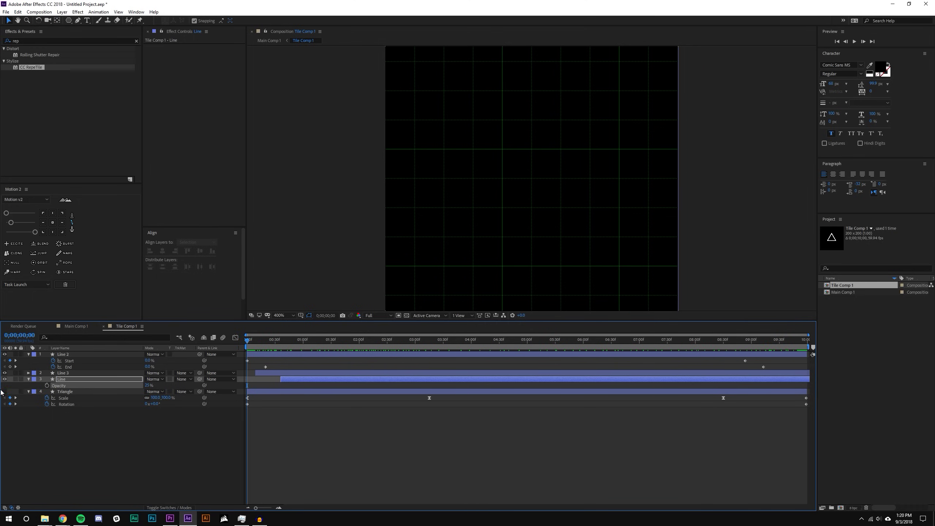
left_click(339, 447)
left_click_drag(274, 341, 836, 296)
left_click(76, 326)
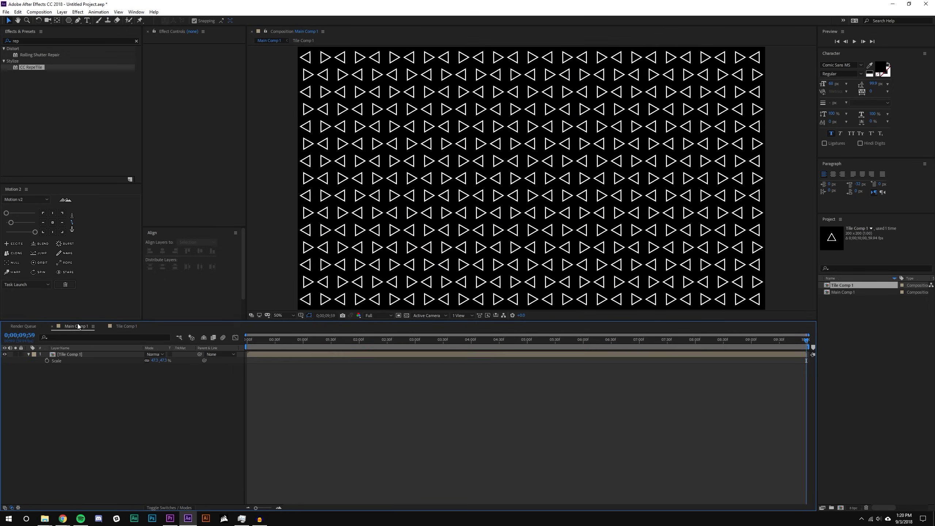
left_click_drag(263, 339, 247, 340)
left_click(853, 41)
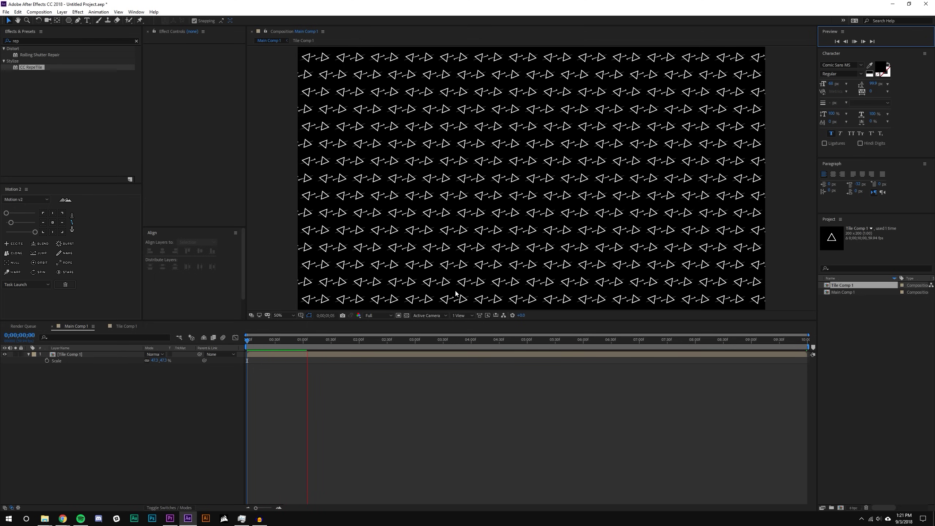
Set the preview resolution to Half and enlarge the composition view to 100% while the tiled pattern plays.
left_click(390, 316)
left_click(382, 341)
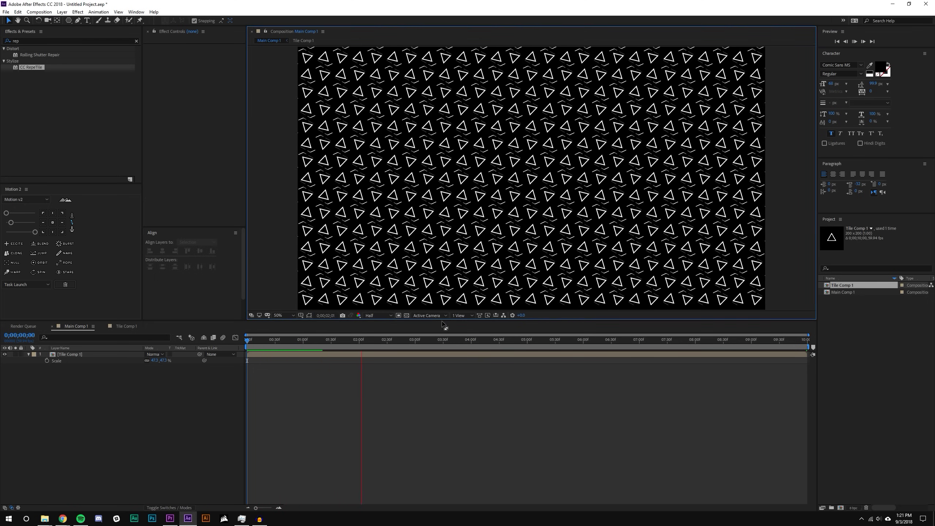
left_click_drag(442, 320, 439, 371)
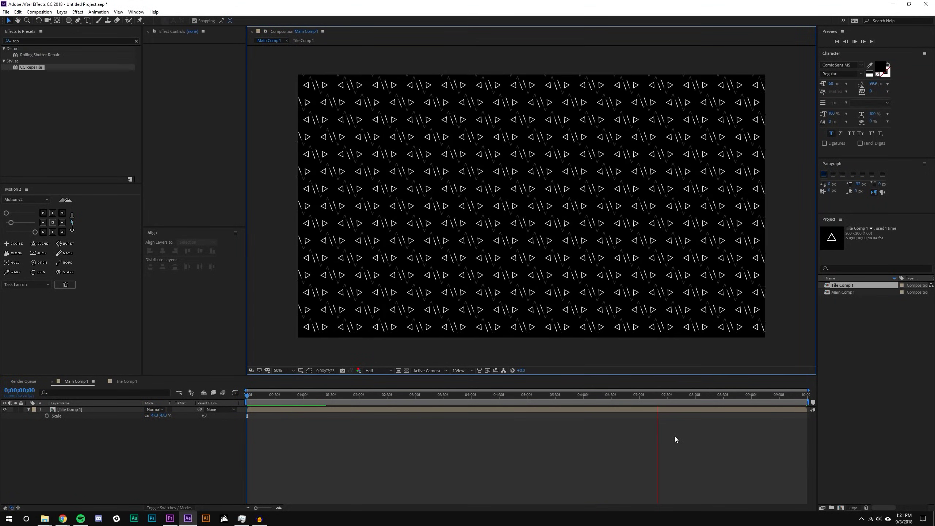
scroll(505, 245, "up", 2)
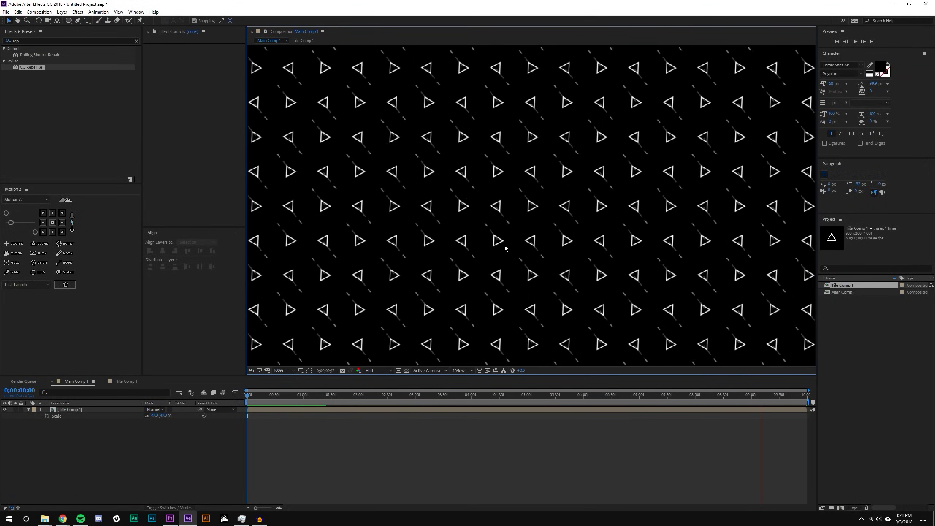
Set the CC RepeTile tiling of the Tile Comp 1 layer to Unfold, viewing the pattern at 0;00;02;36.
left_click_drag(344, 396, 393, 395)
left_click(72, 410)
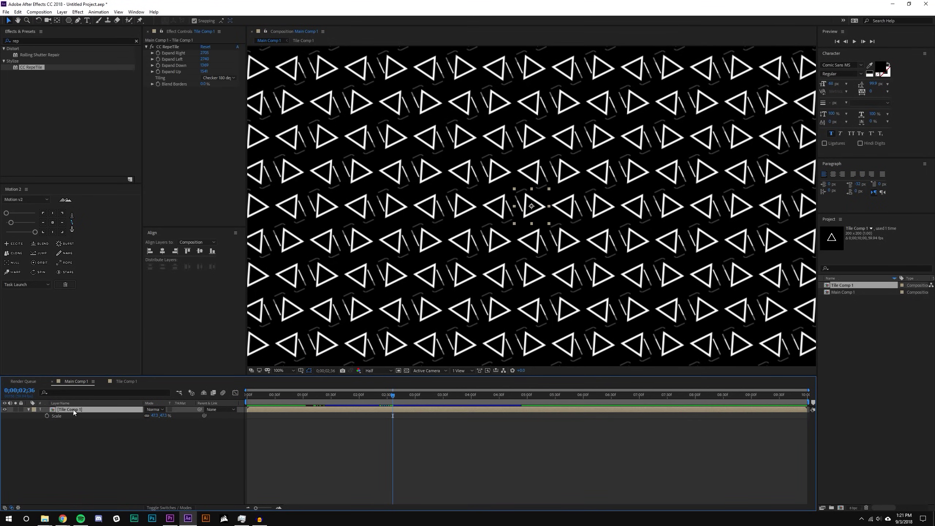
left_click(218, 78)
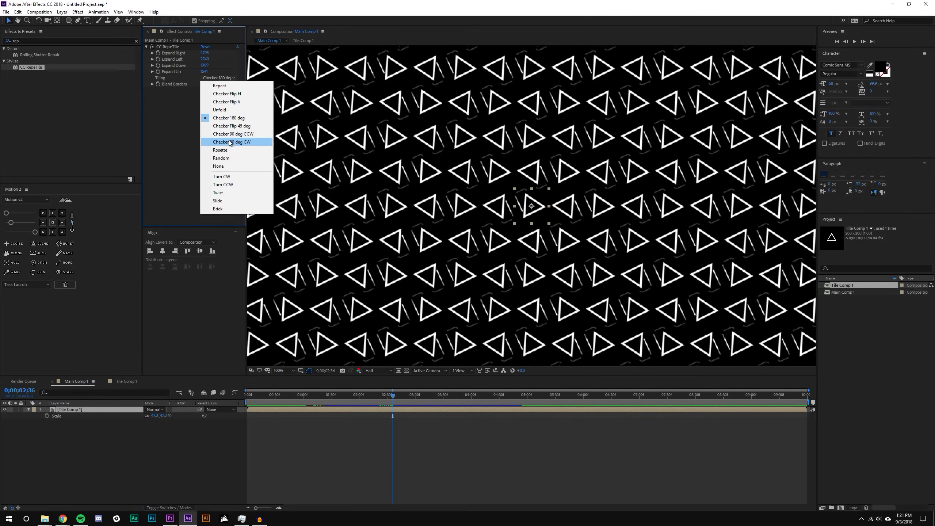
left_click(231, 111)
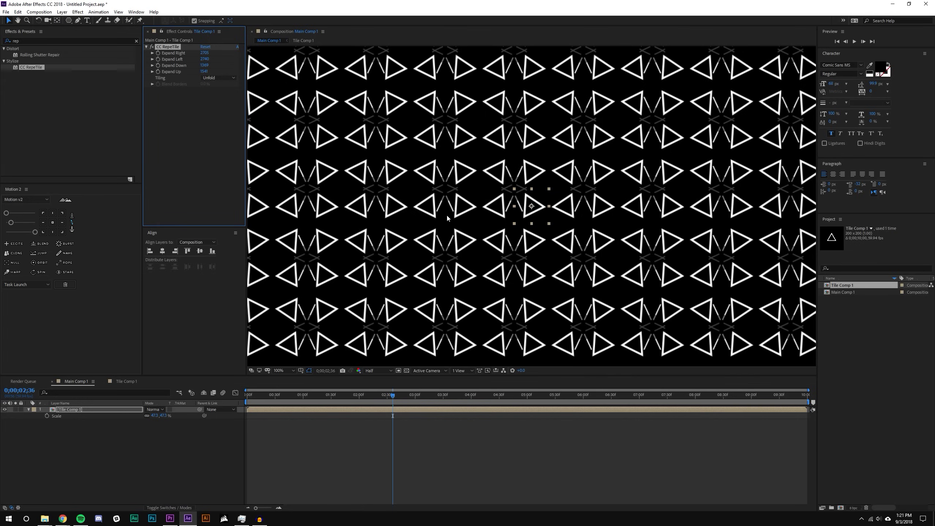
Hide the Triangle layer in Tile Comp 1 and play Main Comp 1 from the start with only the lines.
left_click(127, 381)
left_click(4, 447)
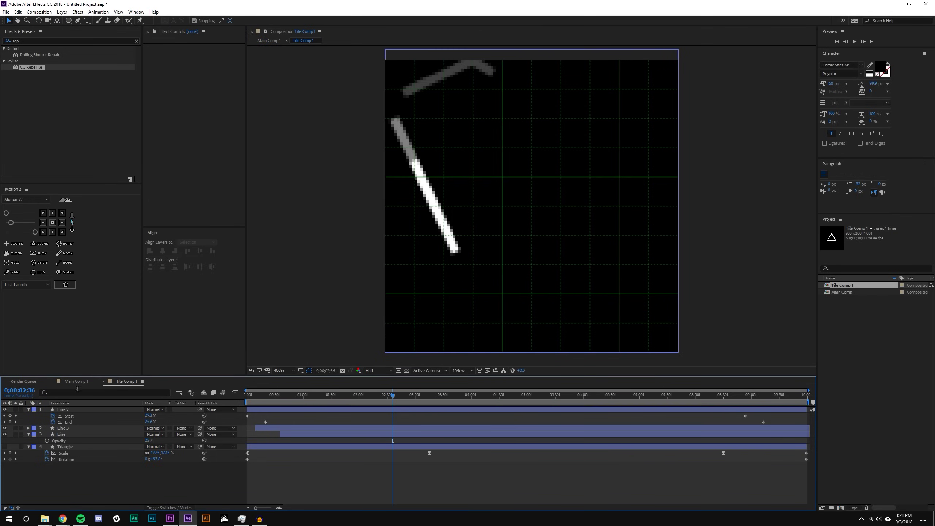
left_click(76, 381)
key("Home")
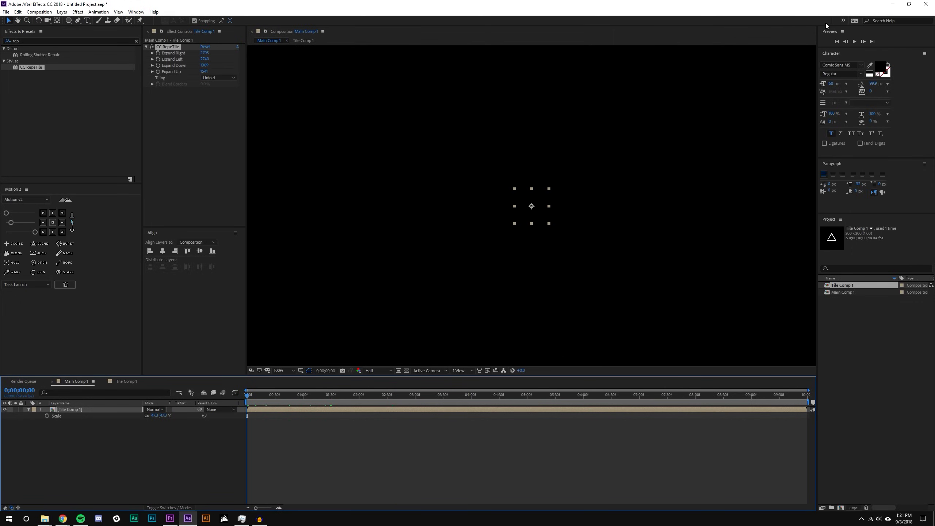
left_click(854, 41)
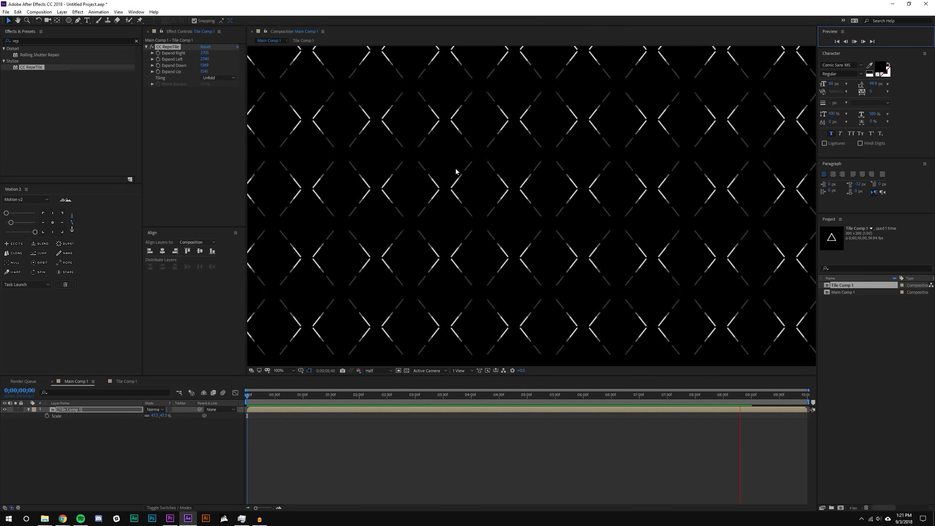
scroll(467, 178, "down", 2)
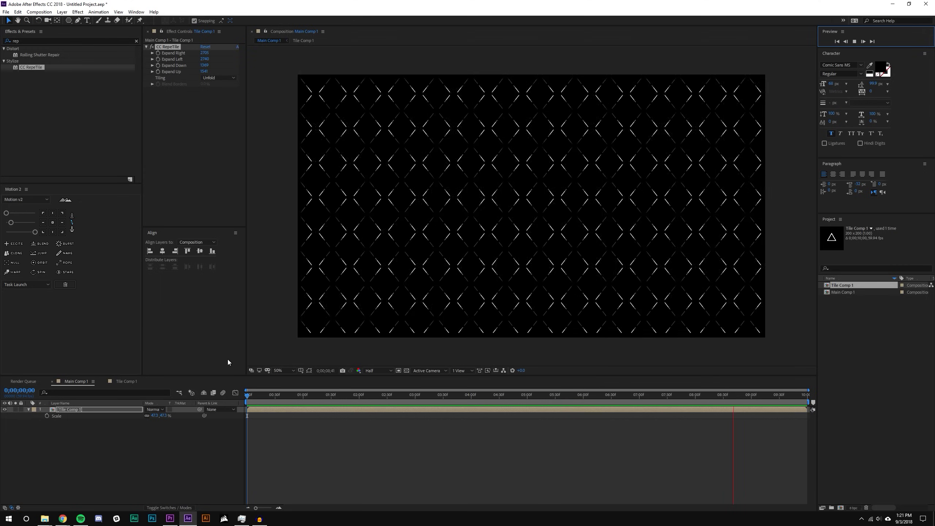
left_click_drag(291, 395, 348, 397)
Set the tiling to Checker 90 deg CCW, preview it, and make the Triangle layer visible again in Tile Comp 1.
left_click(219, 78)
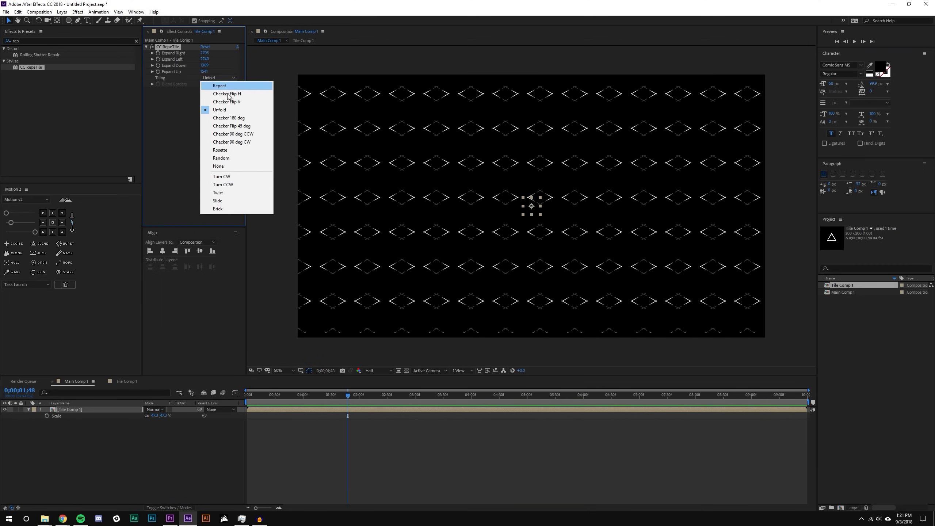
left_click(217, 135)
key("space")
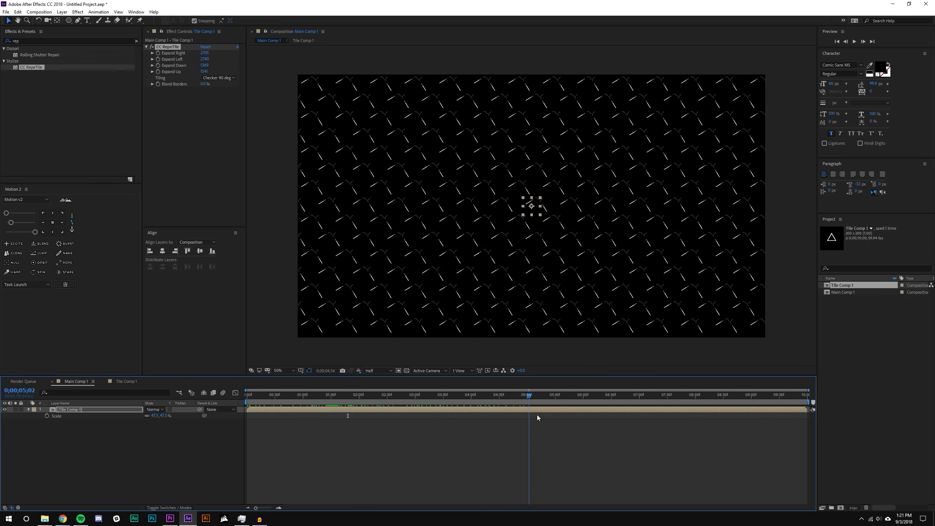
left_click(464, 406)
left_click(111, 381)
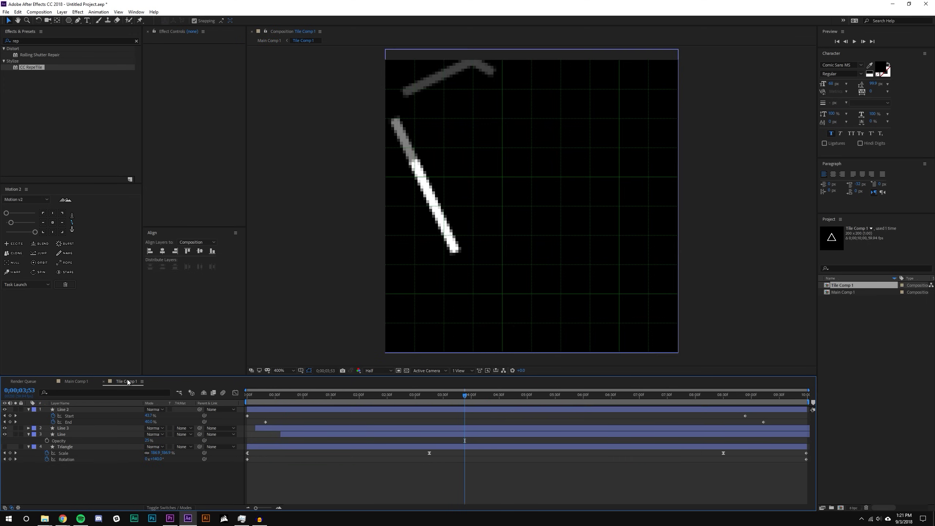
left_click(93, 383)
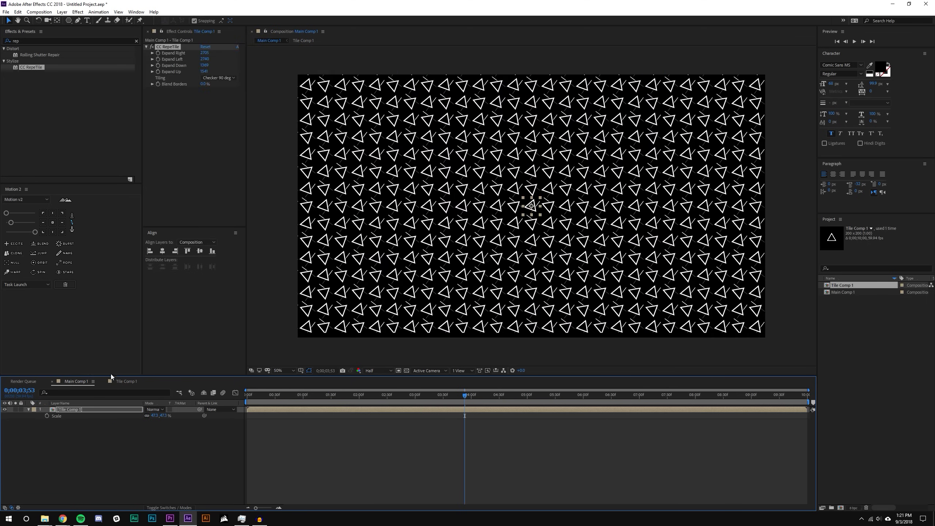
Scale the Tile Comp 1 layer in Main Comp 1 down to 32%.
left_click(65, 418)
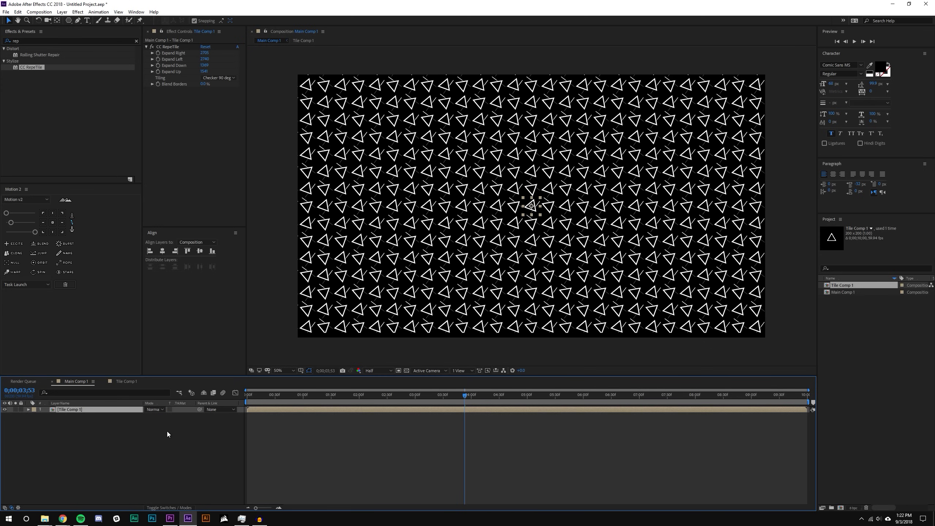
key("s")
left_click_drag(157, 415, 144, 445)
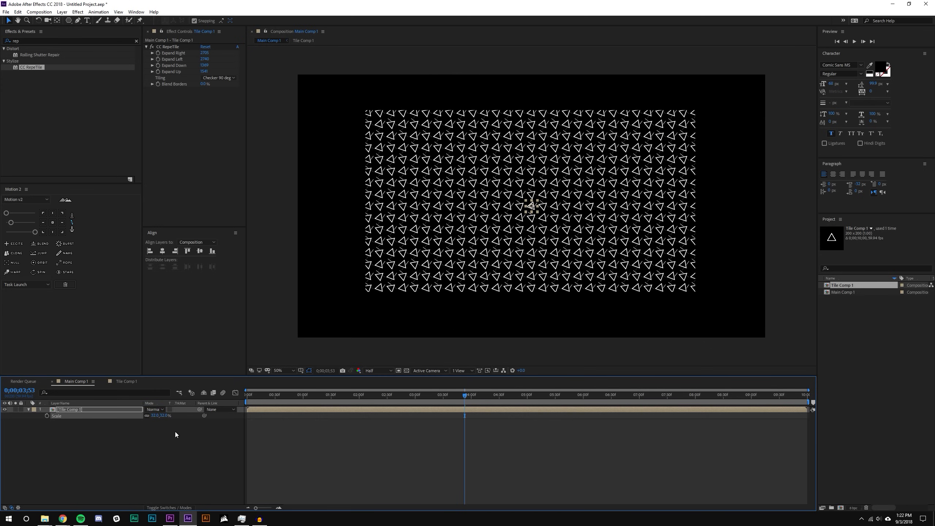
Increase the CC RepeTile expansion in all four directions until the smaller tiles fill the whole composition frame.
left_click_drag(205, 58, 661, 87)
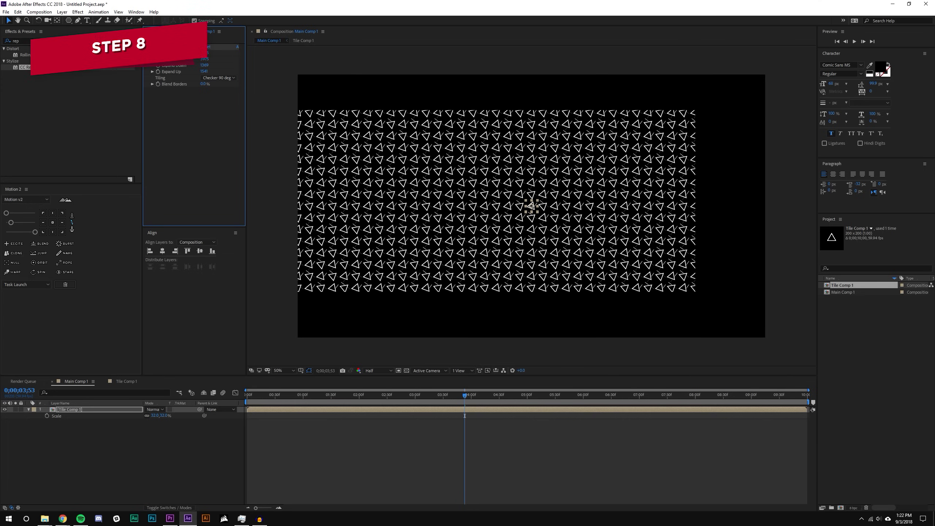
left_click_drag(204, 52, 656, 69)
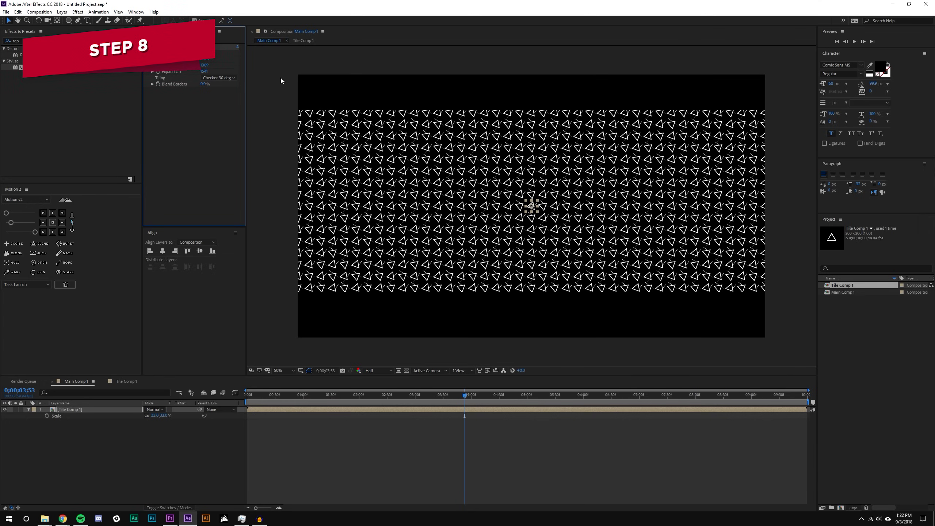
mouse_move(445, 71)
left_mouse_down()
mouse_move(391, 69)
mouse_move(445, 67)
left_mouse_up()
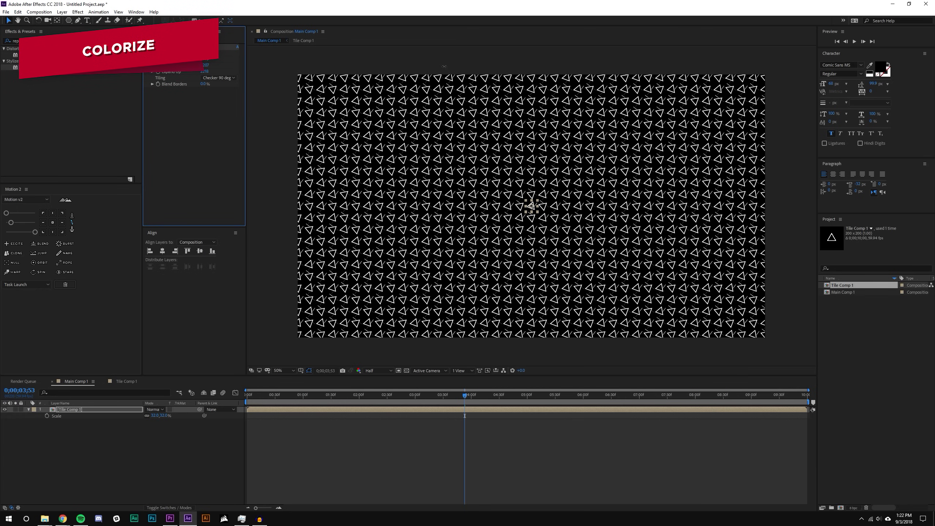
Apply a Fill effect to the Tile Comp 1 layer and set its color to a darker red.
left_click(95, 409)
left_click(78, 12)
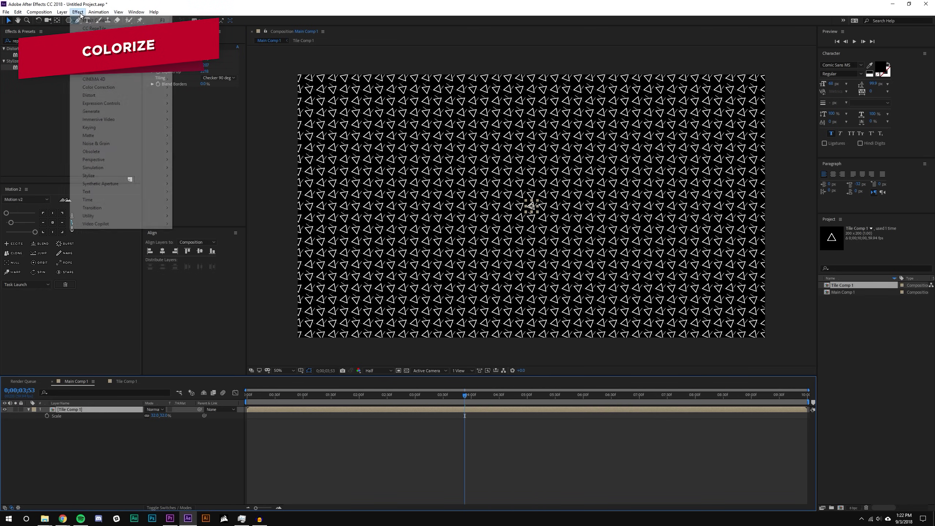
mouse_move(94, 111)
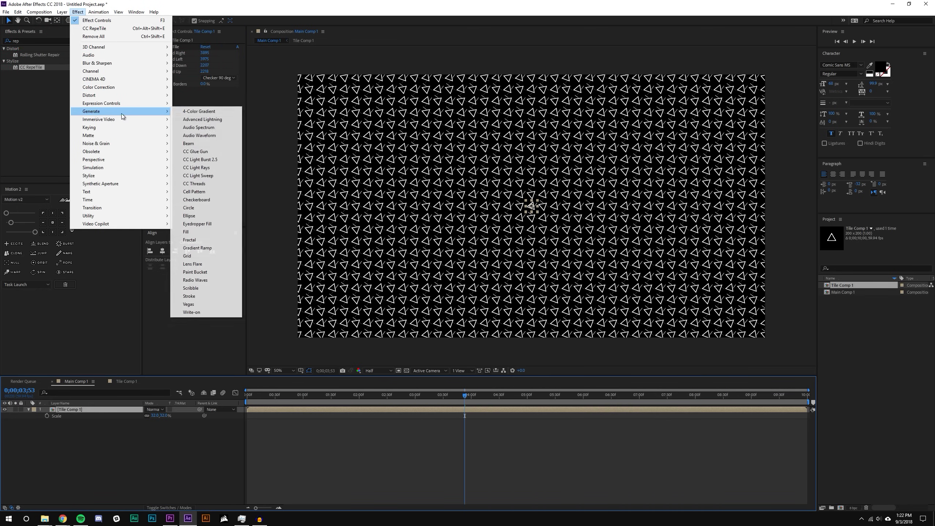
left_click(194, 230)
left_click(206, 109)
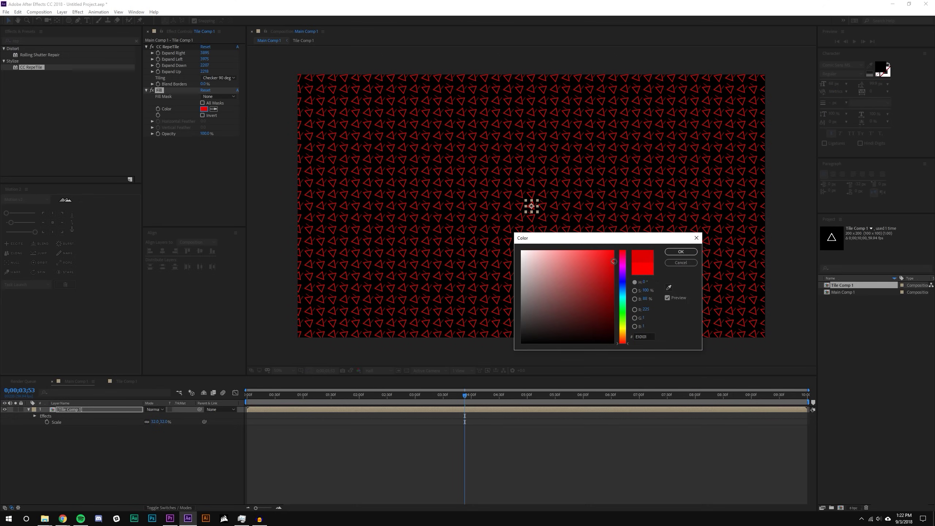
left_click(680, 252)
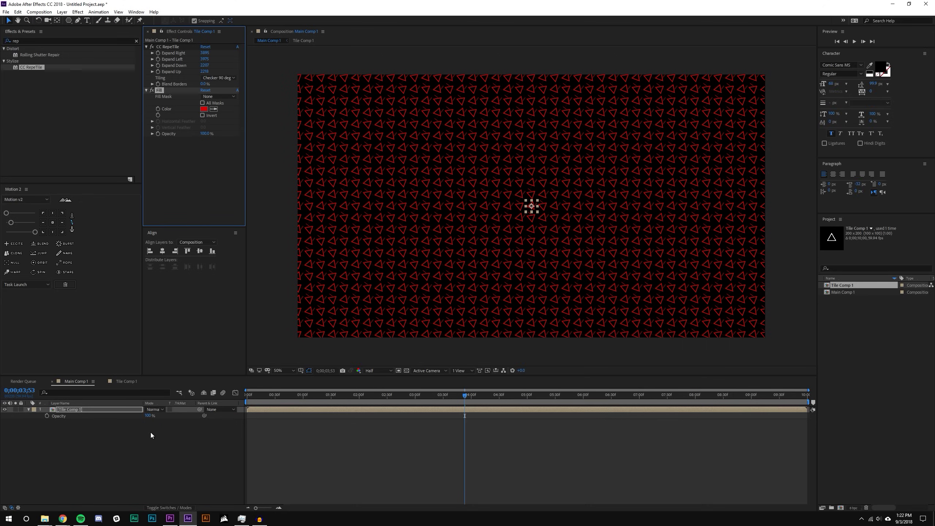
Set the Tile Comp 1 layer's opacity to 50%.
left_click(148, 415)
type("50")
key("Return")
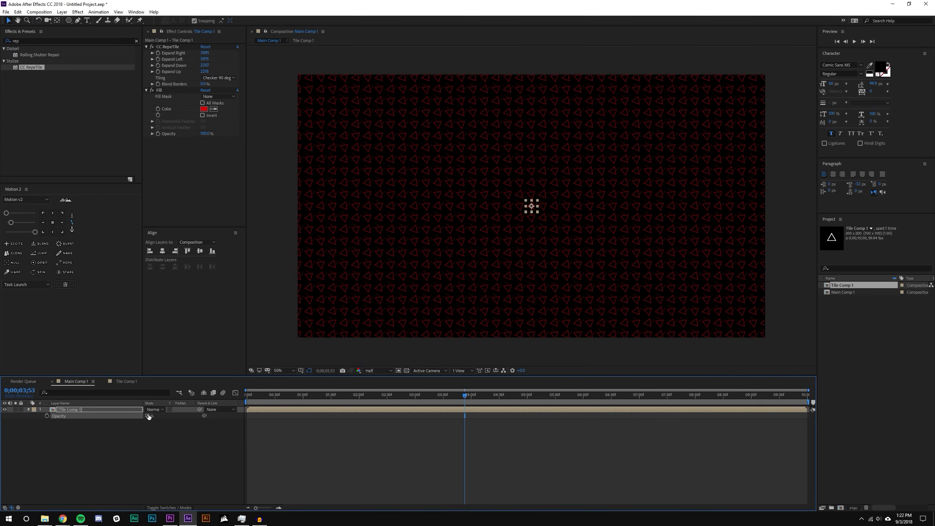
left_click(131, 487)
Create a dark purple solid in Main Comp 1 and place it beneath the Tile Comp 1 layer as the background.
left_click(62, 12)
mouse_move(73, 17)
left_click(184, 25)
left_click(443, 283)
left_click(541, 325)
left_click_drag(622, 309, 622, 278)
left_click(681, 251)
left_click(472, 304)
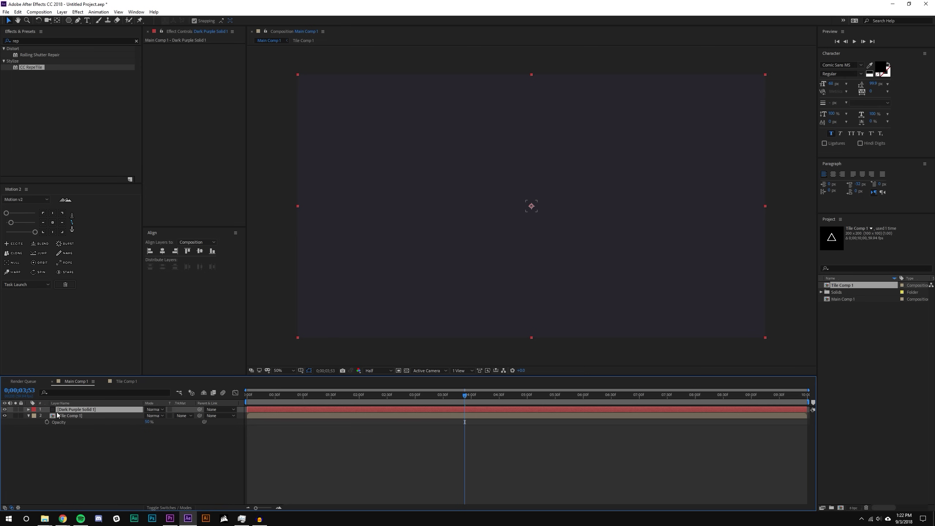
left_click_drag(73, 426, 76, 428)
left_click(89, 438)
Raise the Tile Comp 1 layer's opacity to 100%.
left_click(80, 409)
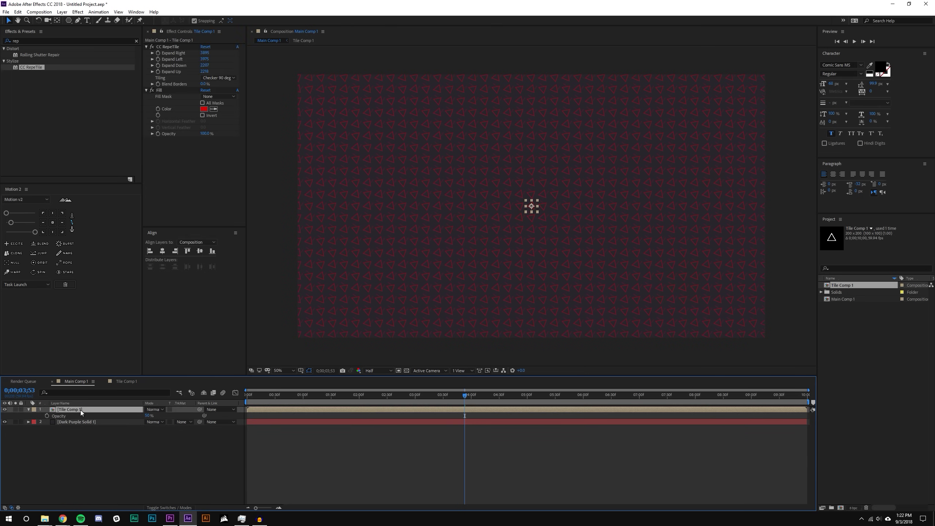
left_click_drag(149, 418, 168, 419)
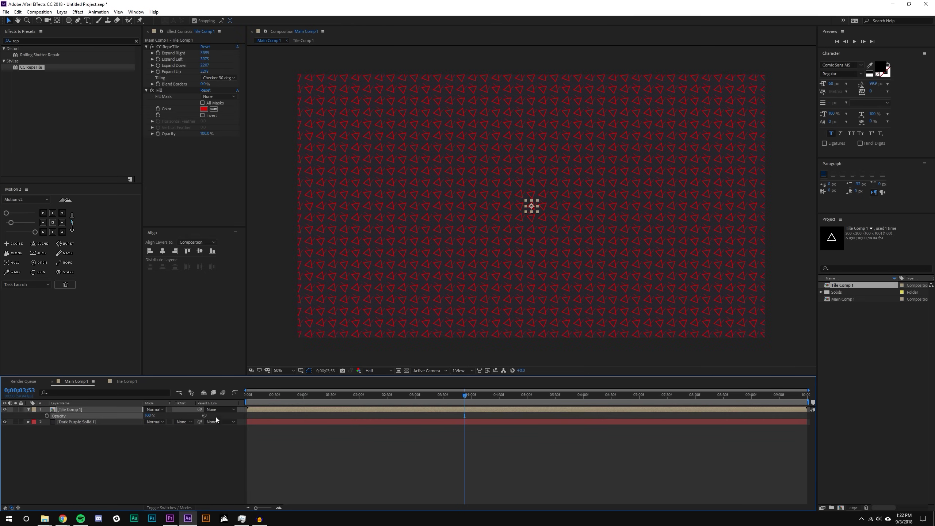
scroll(508, 203, "up", 2)
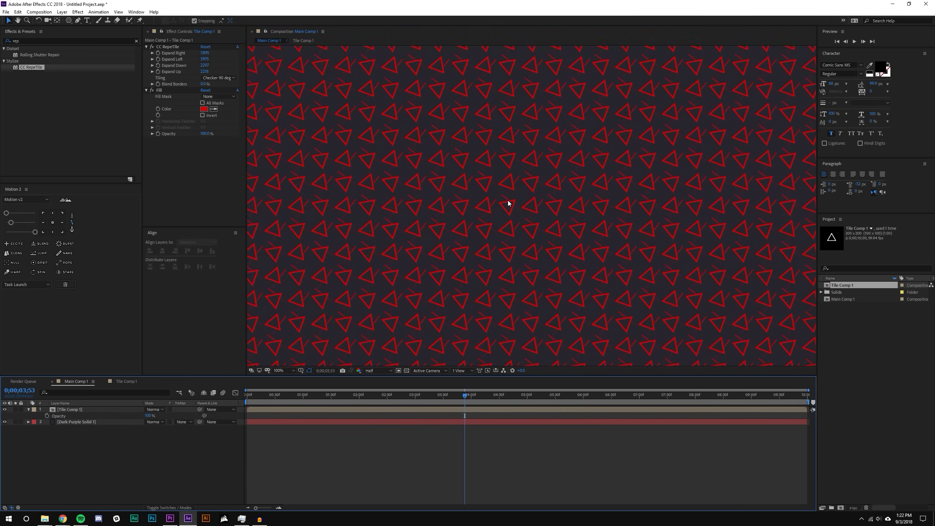
Apply a Fill effect to the Dark Purple Solid 1 layer and set its color to a very dark blue-gray.
left_click(82, 423)
left_click(77, 12)
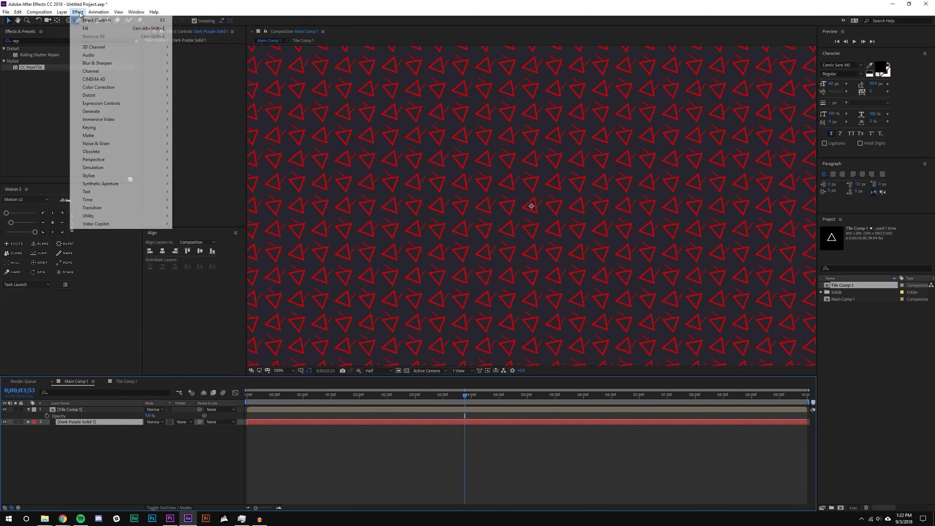
mouse_move(107, 112)
left_click(197, 232)
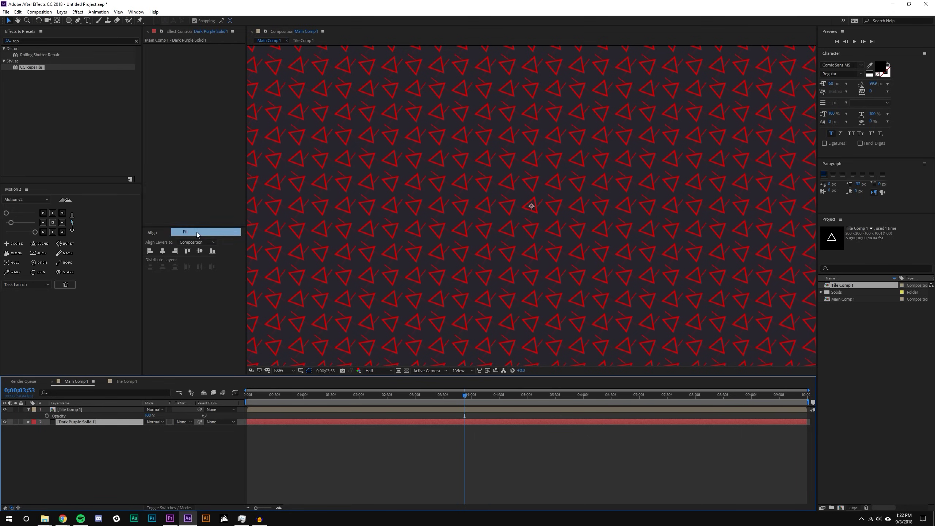
left_click(206, 66)
left_click(539, 336)
left_click(536, 331)
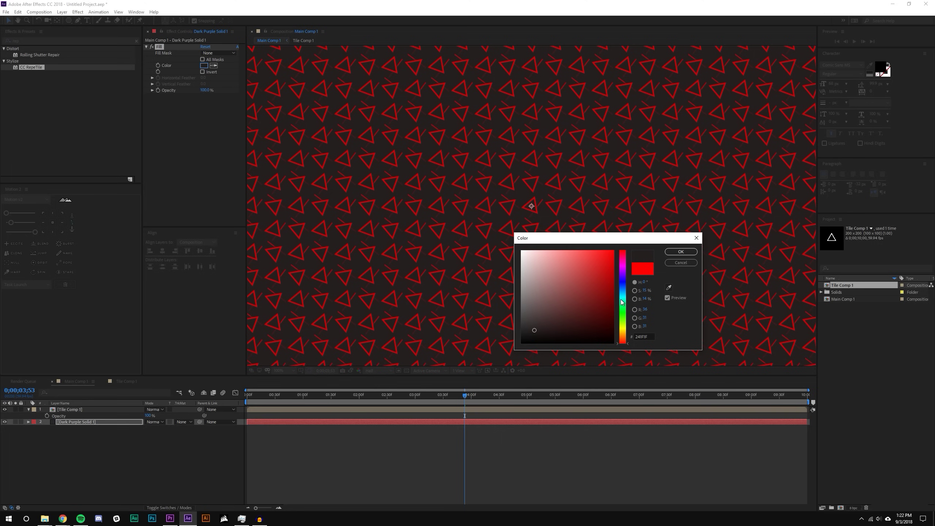
left_click_drag(625, 262, 625, 280)
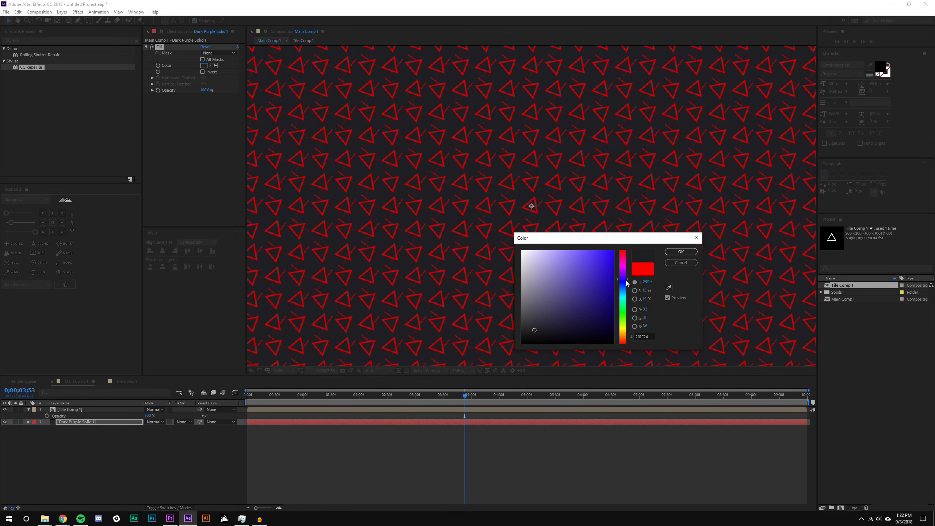
left_click(681, 251)
left_click(595, 459)
scroll(556, 218, "down", 1)
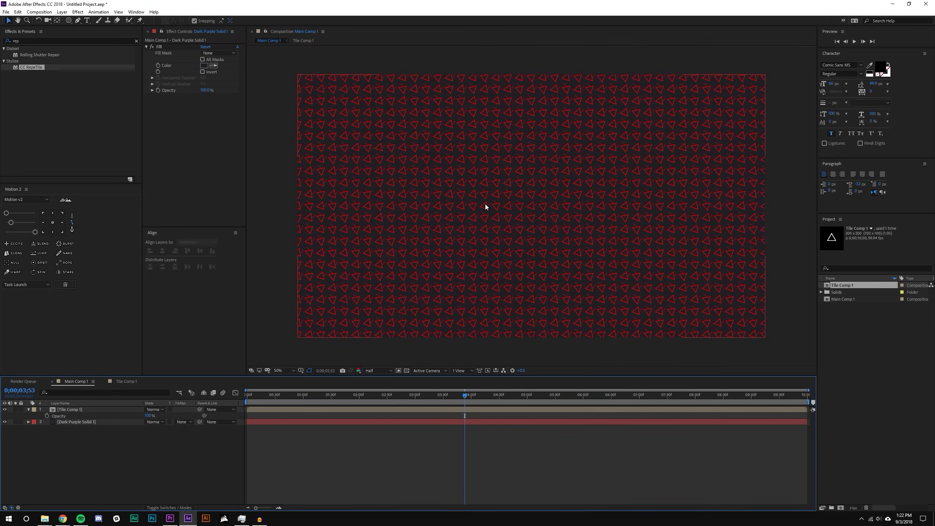
Scale the Tile Comp 1 layer up to 52% and preview the animation from the start.
left_click(119, 411)
key("s")
mouse_move(154, 415)
left_mouse_down()
mouse_move(177, 415)
mouse_move(166, 416)
left_mouse_up()
left_click(454, 462)
left_click_drag(464, 394, 190, 398)
key("space")
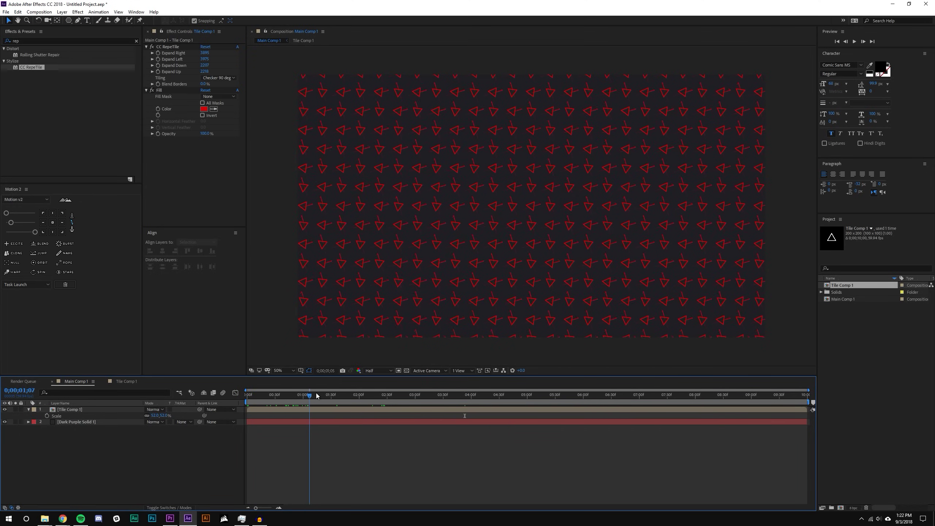
Partially lower the Tile Comp 1 layer's opacity so the red lines blend into the background, and scrub through the animation.
left_click(71, 411)
key("t")
left_click_drag(148, 416, 148, 415)
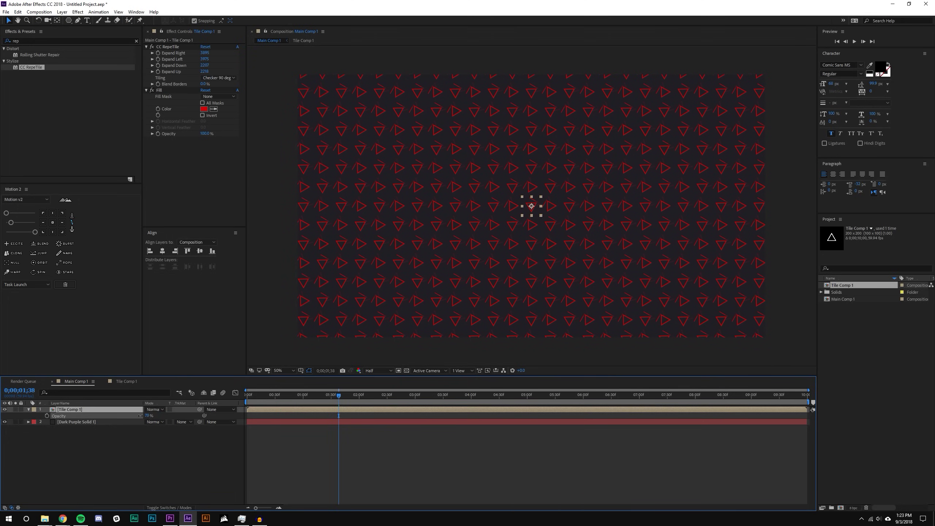
left_click(365, 454)
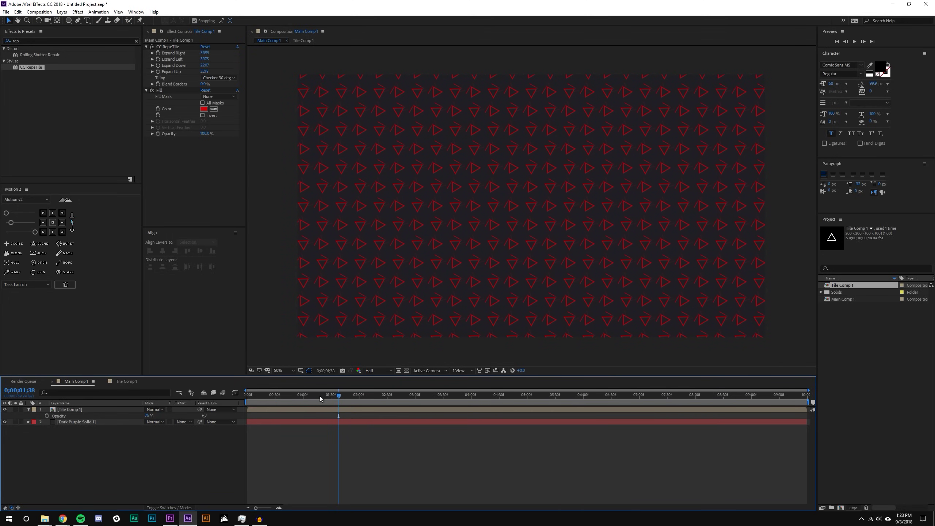
left_click_drag(269, 394, 299, 383)
Duplicate the Tile Comp 1 layer, set the copy's CC RepeTile tiling to Checker 180 deg, and scrub through the overlapping patterns.
left_click(88, 412)
key("ctrl+d")
left_click(219, 78)
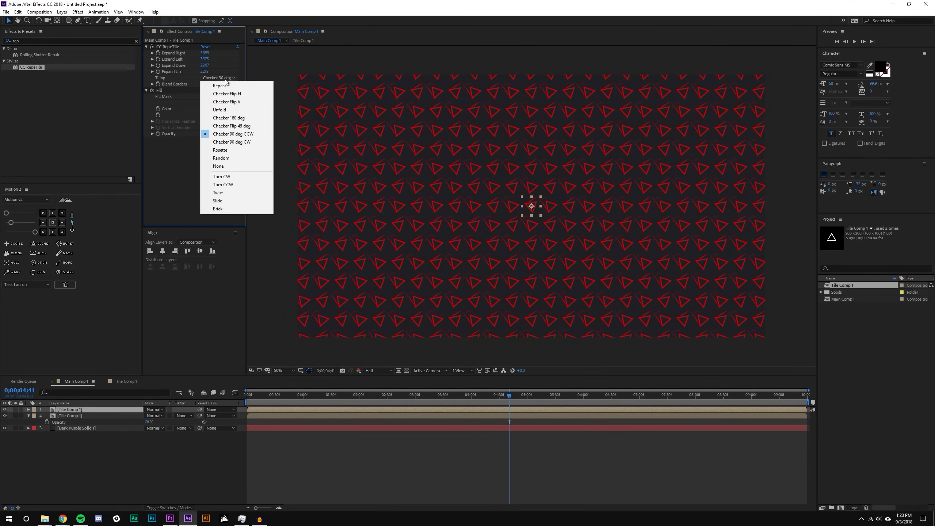
left_click(228, 117)
left_click_drag(337, 394, 377, 391)
Try the Checker 90 deg CCW and Unfold tilings on the duplicated layer and preview the overlapping pattern.
left_click(221, 78)
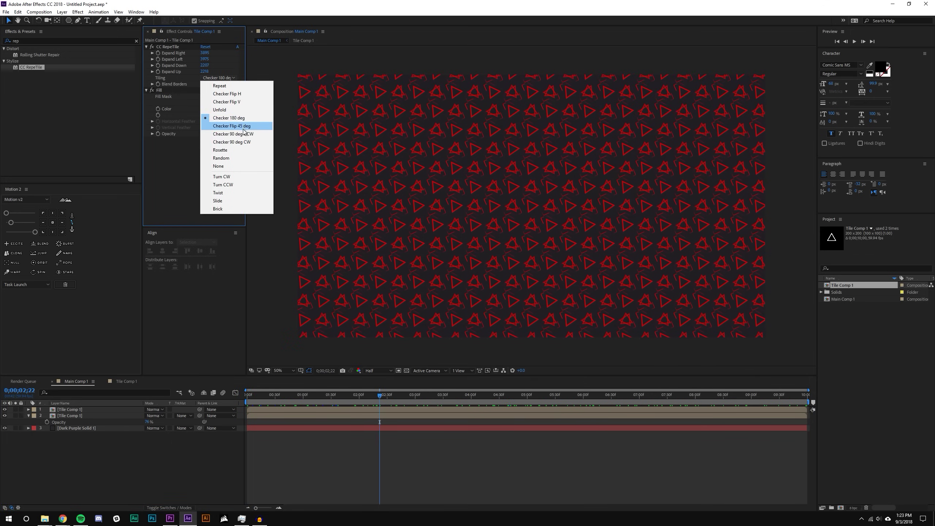
left_click(243, 134)
left_click(204, 77)
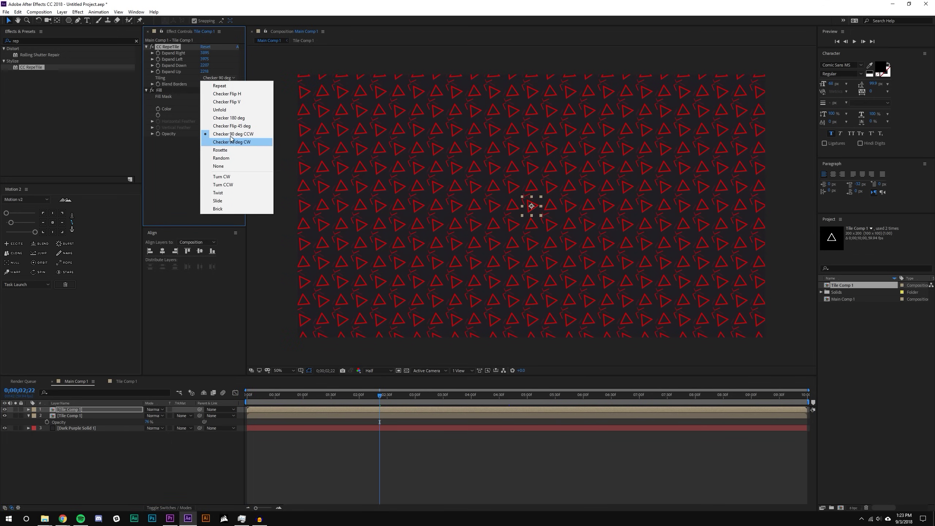
left_click(221, 110)
key("space")
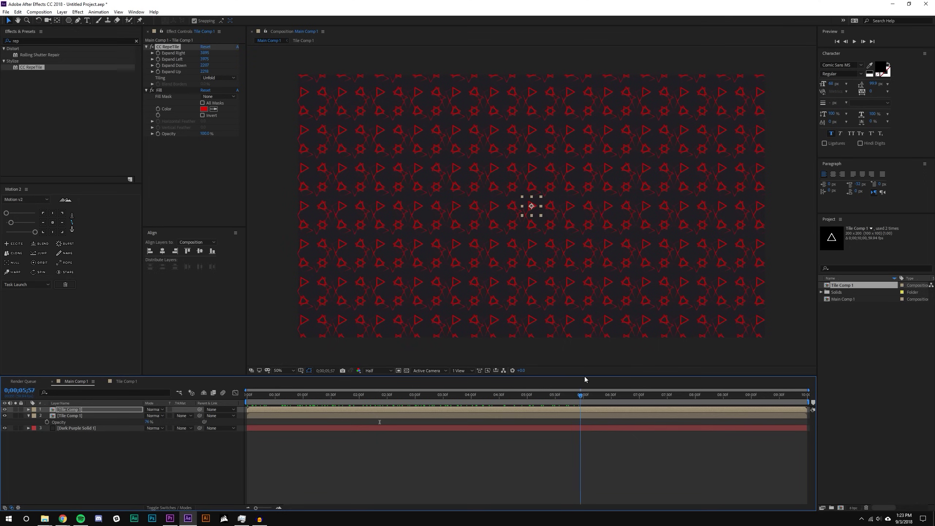
left_click_drag(713, 383, 495, 360)
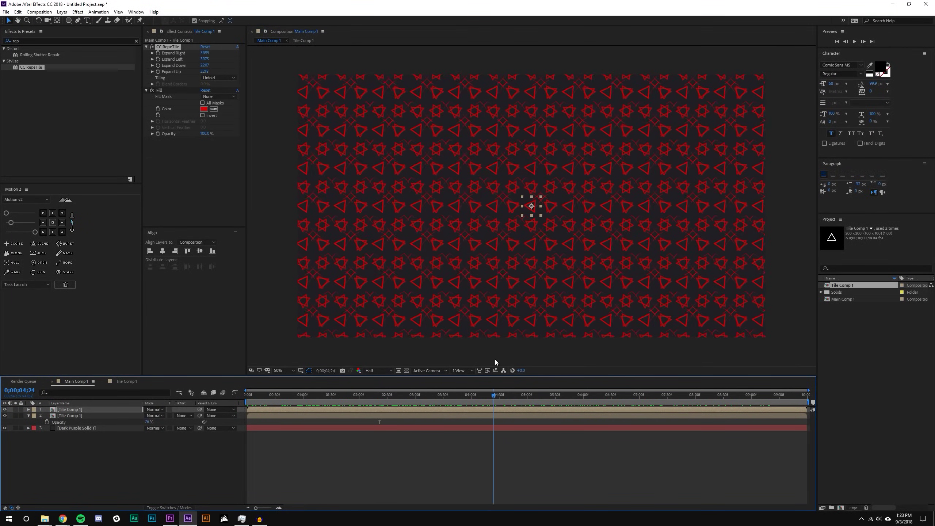
left_click_drag(471, 394, 214, 389)
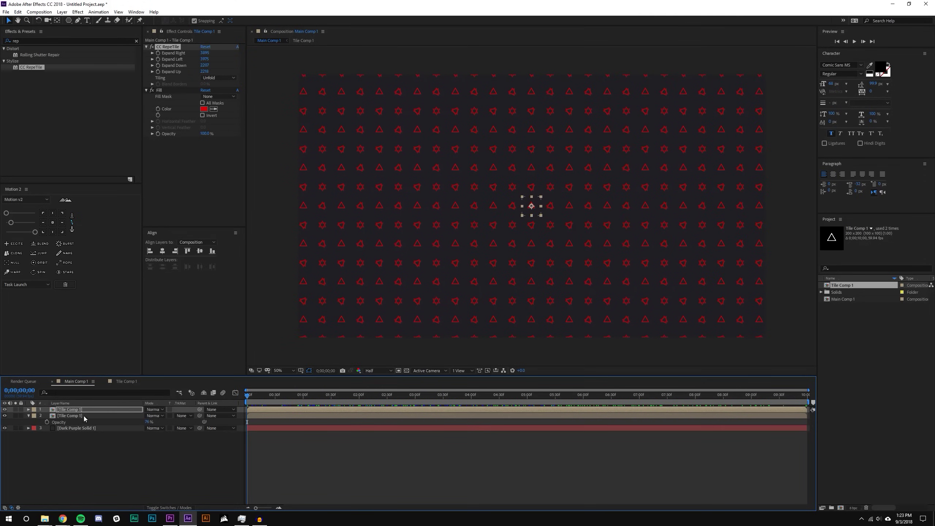
Delete the duplicated Tile Comp 1 layer at the top of the stack.
left_click(74, 409)
key("Delete")
Set the remaining Tile Comp 1 layer's tiling to Checker 180 deg and play the animation from the start.
left_click(214, 78)
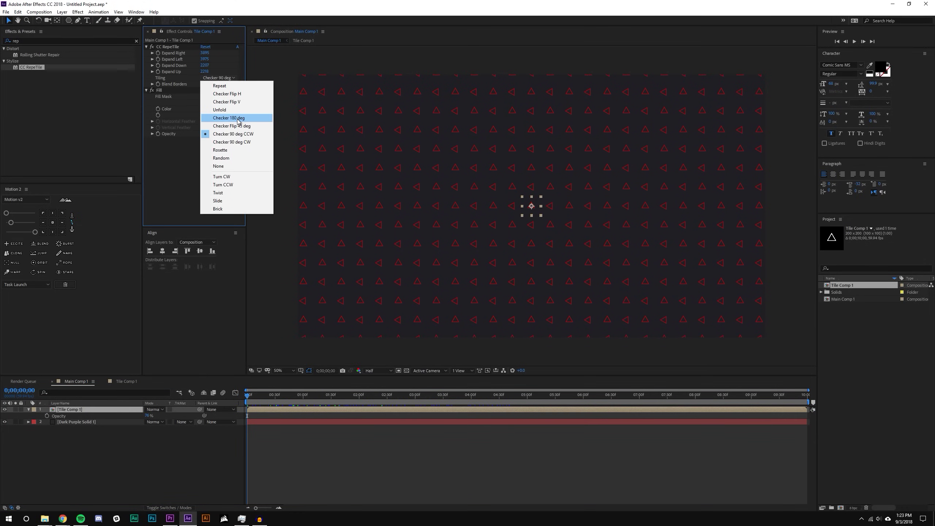
left_click(218, 134)
left_click(354, 452)
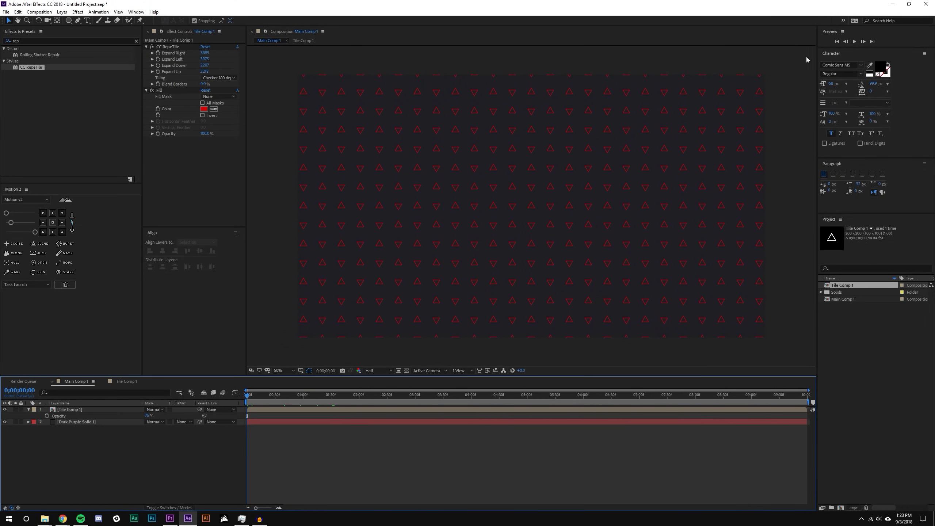
left_click(856, 42)
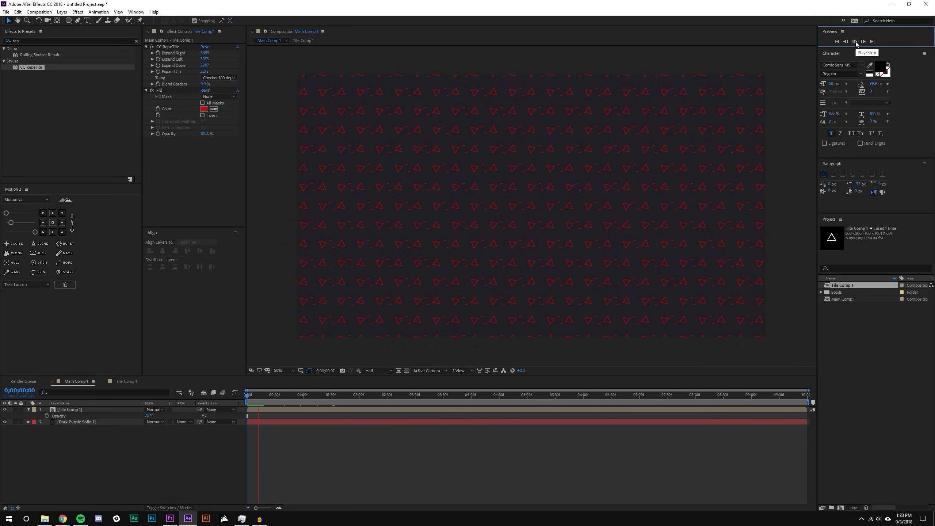